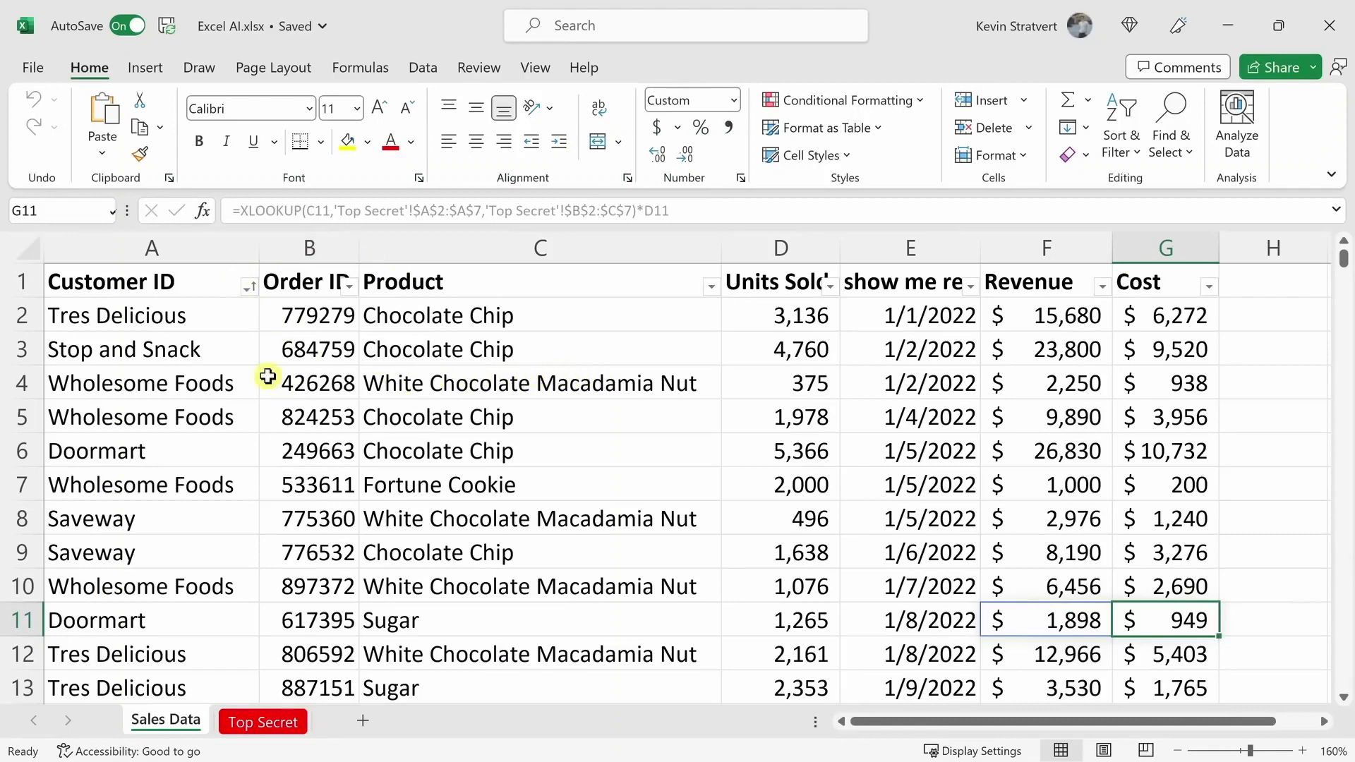
# - Open Analyze Data for the sales table and slightly widen its pane
pyautogui.click(154, 70)
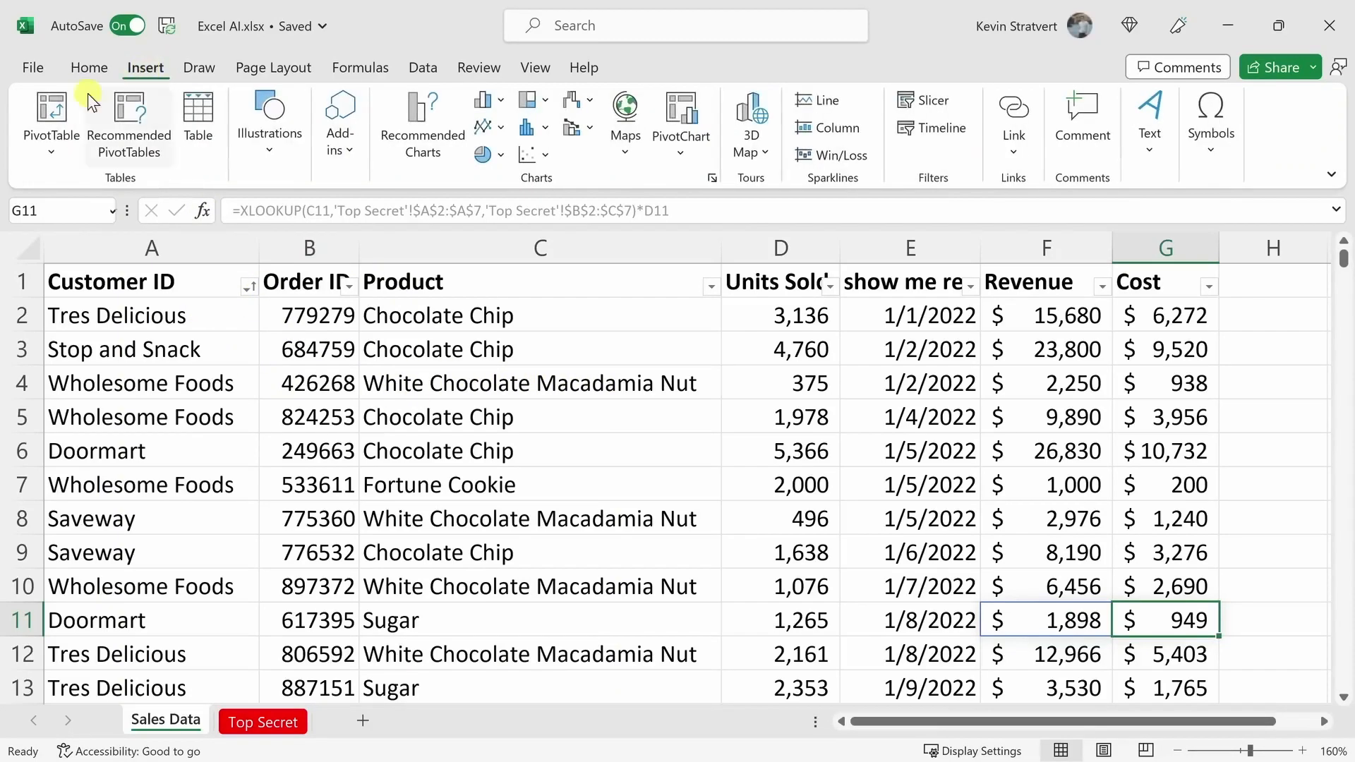
pyautogui.click(105, 65)
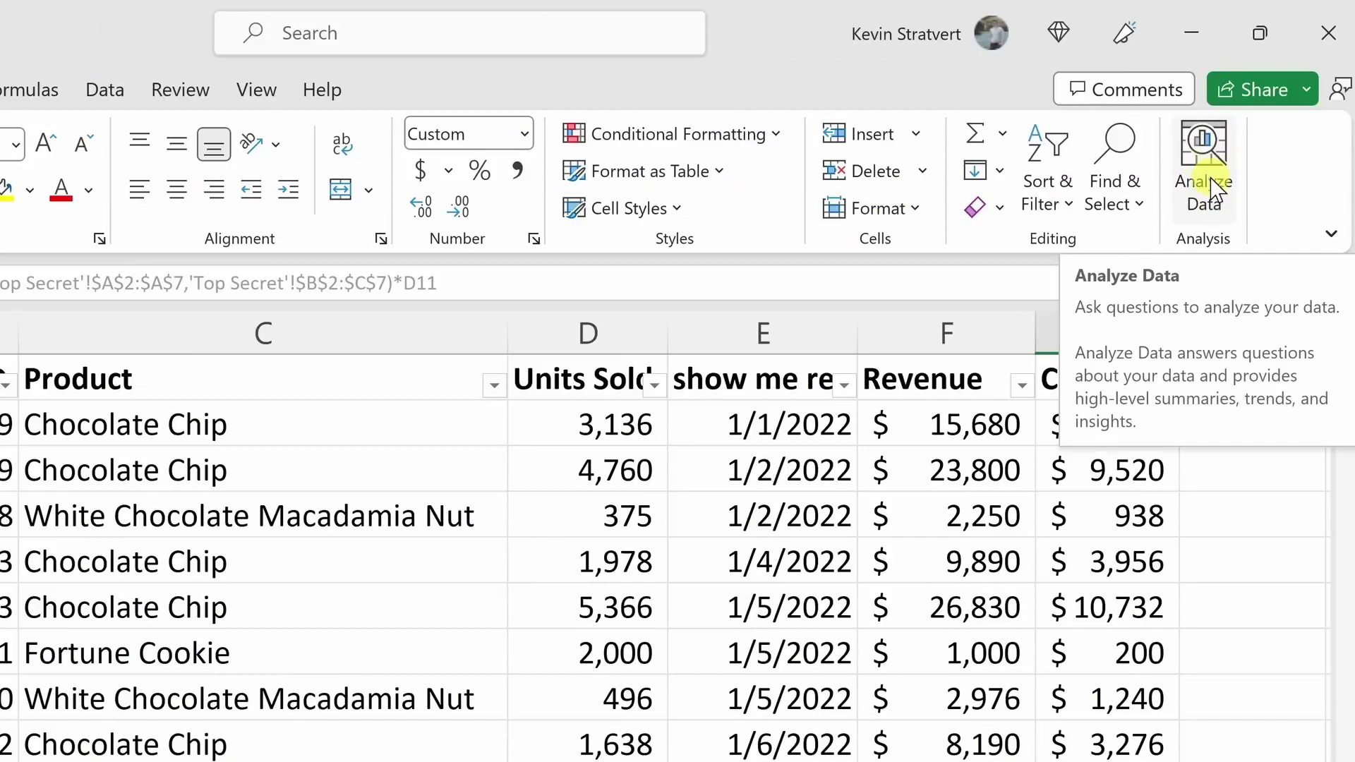
pyautogui.click(1215, 189)
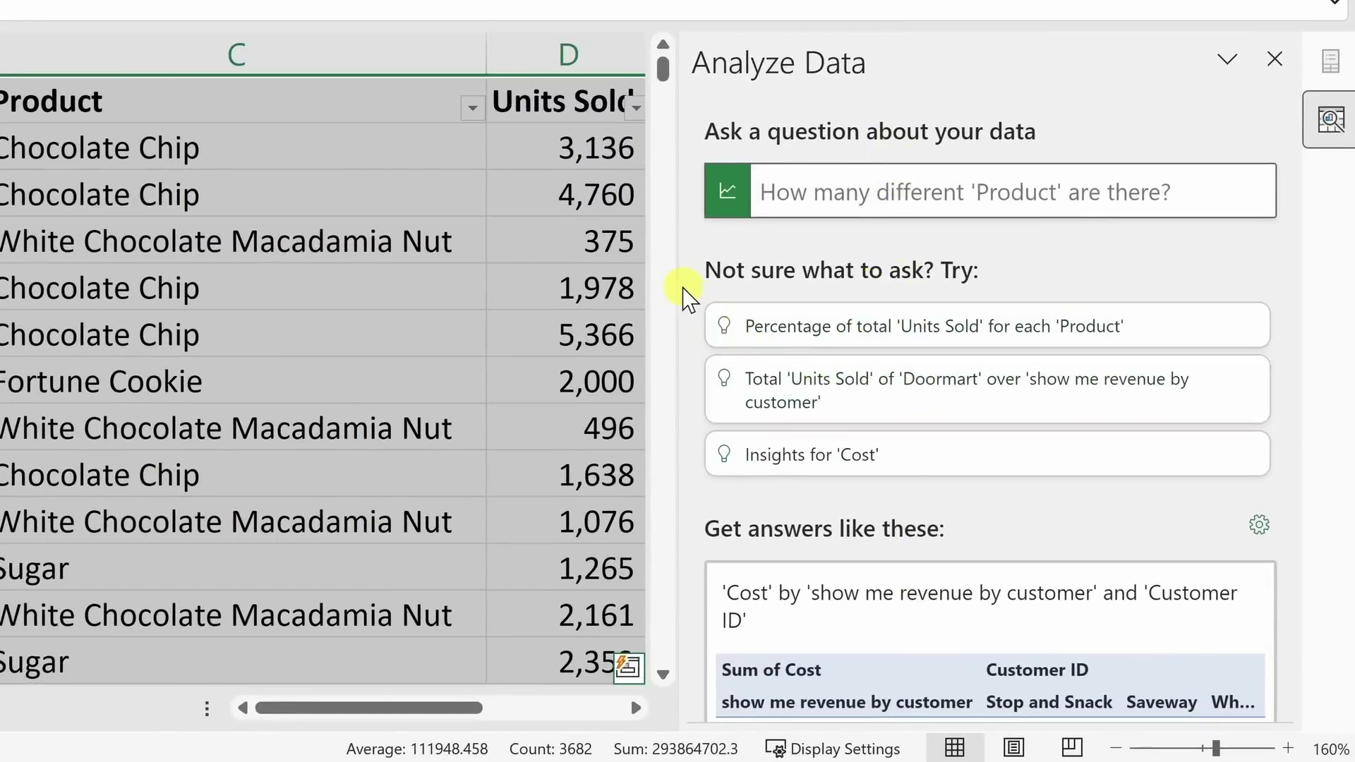
pyautogui.moveTo(678, 284)
pyautogui.mouseDown()
pyautogui.moveTo(769, 285)
pyautogui.moveTo(667, 285)
pyautogui.mouseUp()
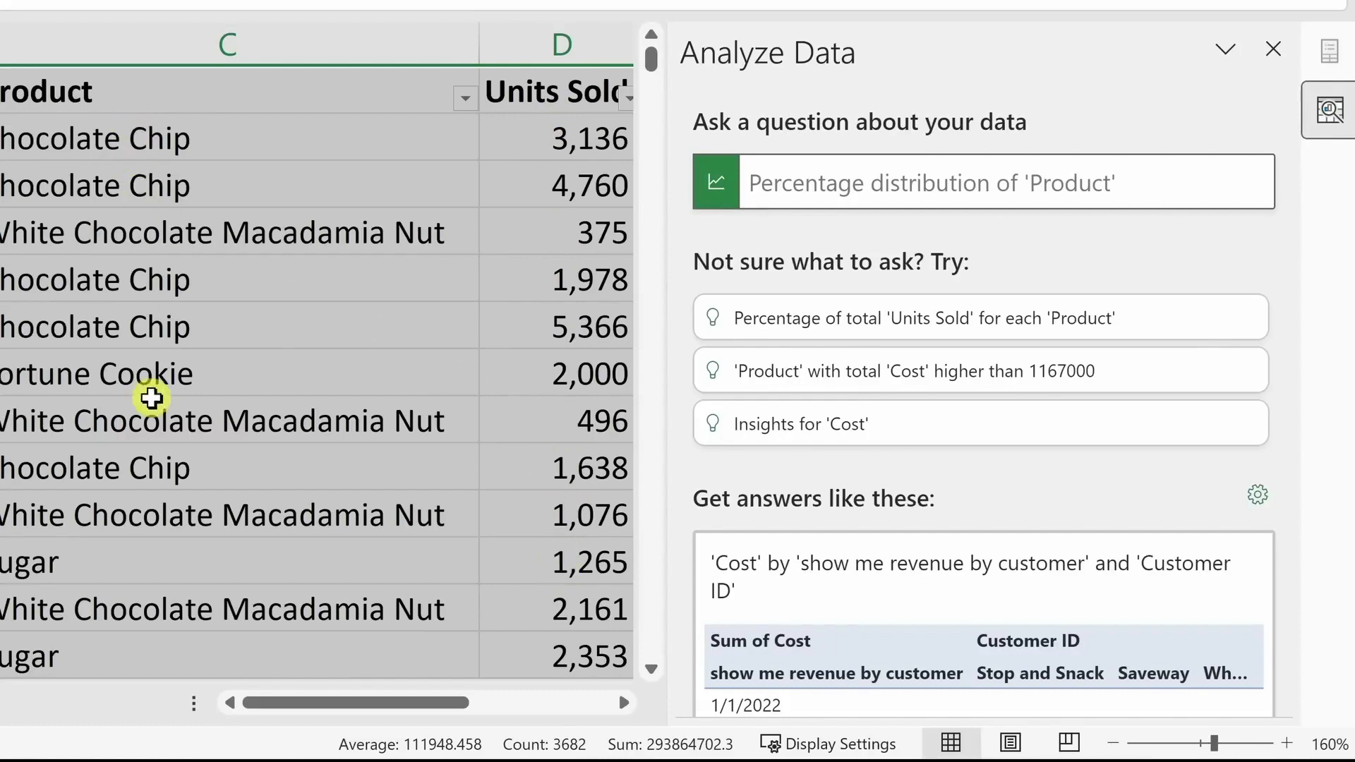
# - Ask Analyze Data "How many units sold per day as a line chart"
pyautogui.scroll(-5, 151, 399)
pyautogui.scroll(5, 181, 451)
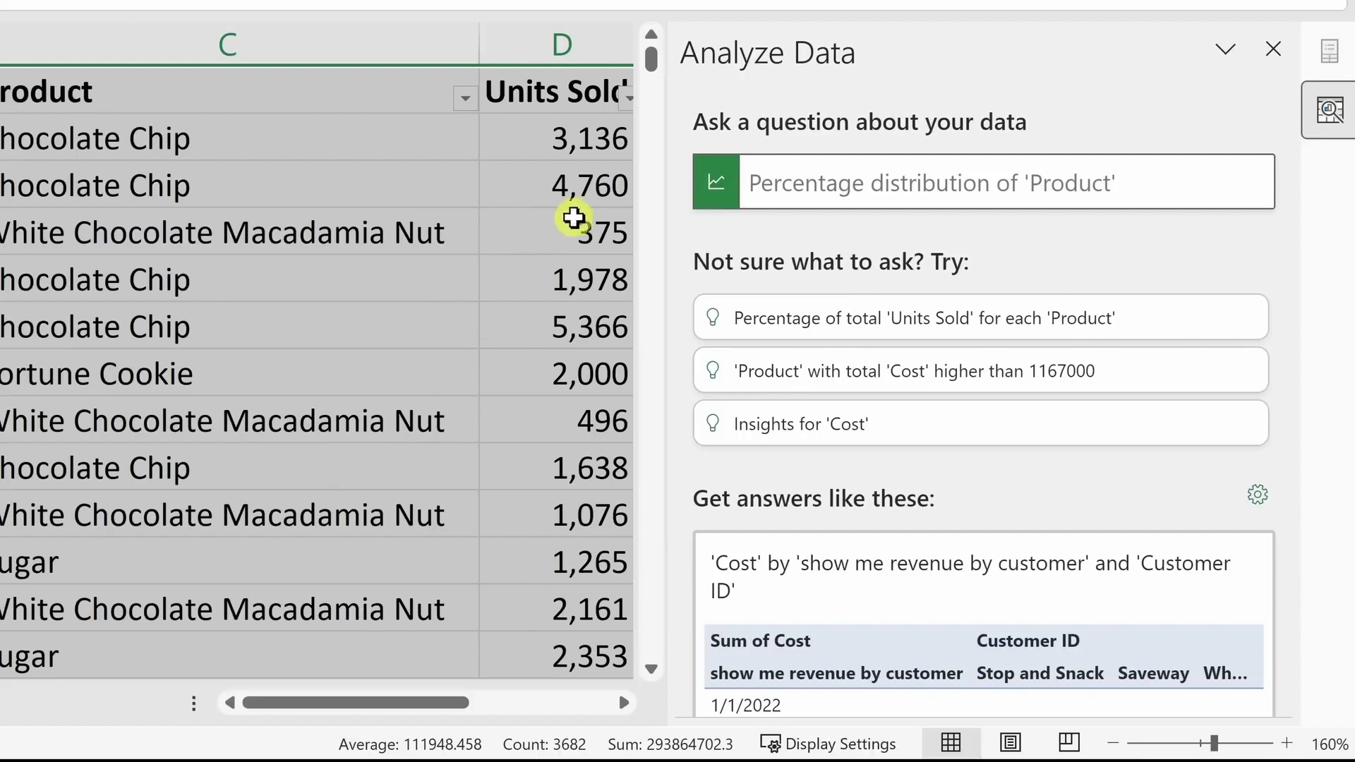
pyautogui.click(851, 179)
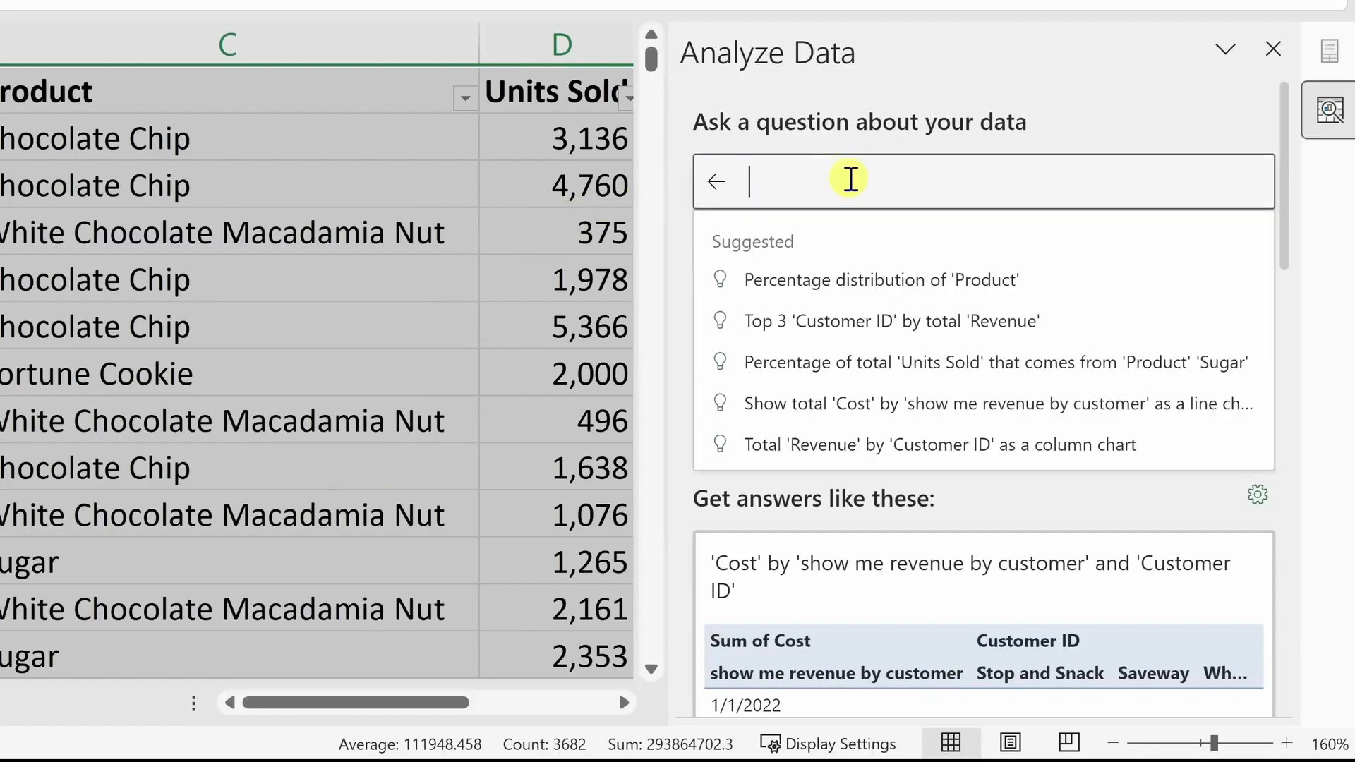
pyautogui.write('How many units sold per day as a line chart')
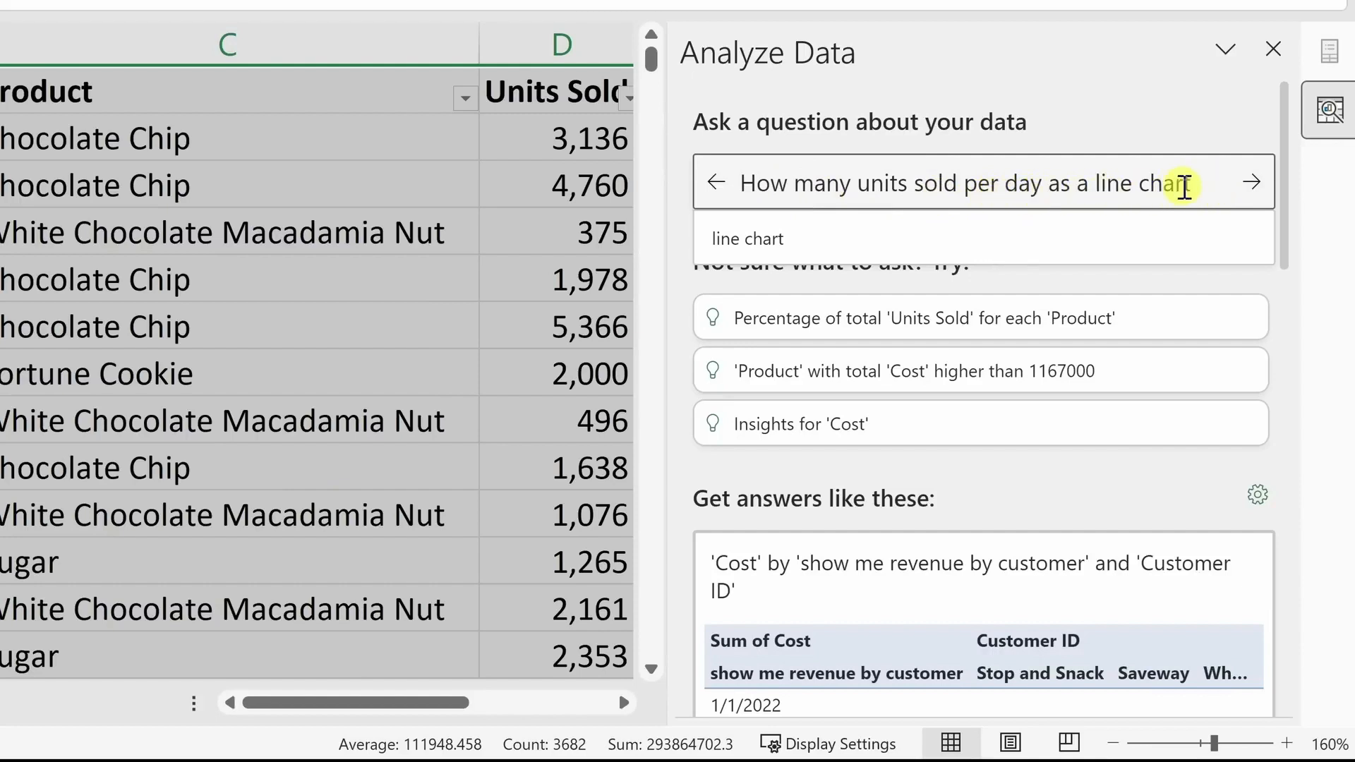
pyautogui.press('Return')
# - Review the suggested daily units-sold line chart and insert it into the workbook as a PivotChart
pyautogui.scroll(-1, 1061, 236)
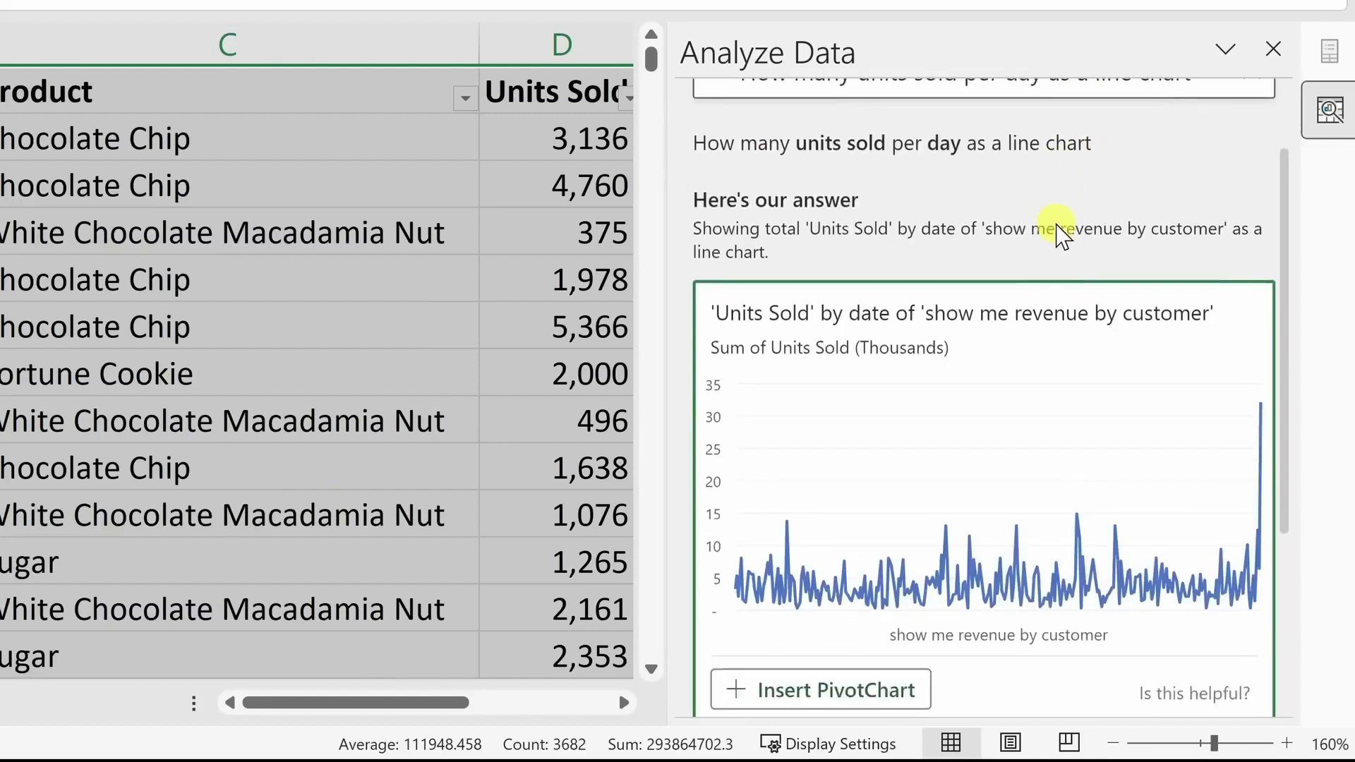
pyautogui.scroll(-3, 1066, 235)
pyautogui.scroll(1, 1072, 234)
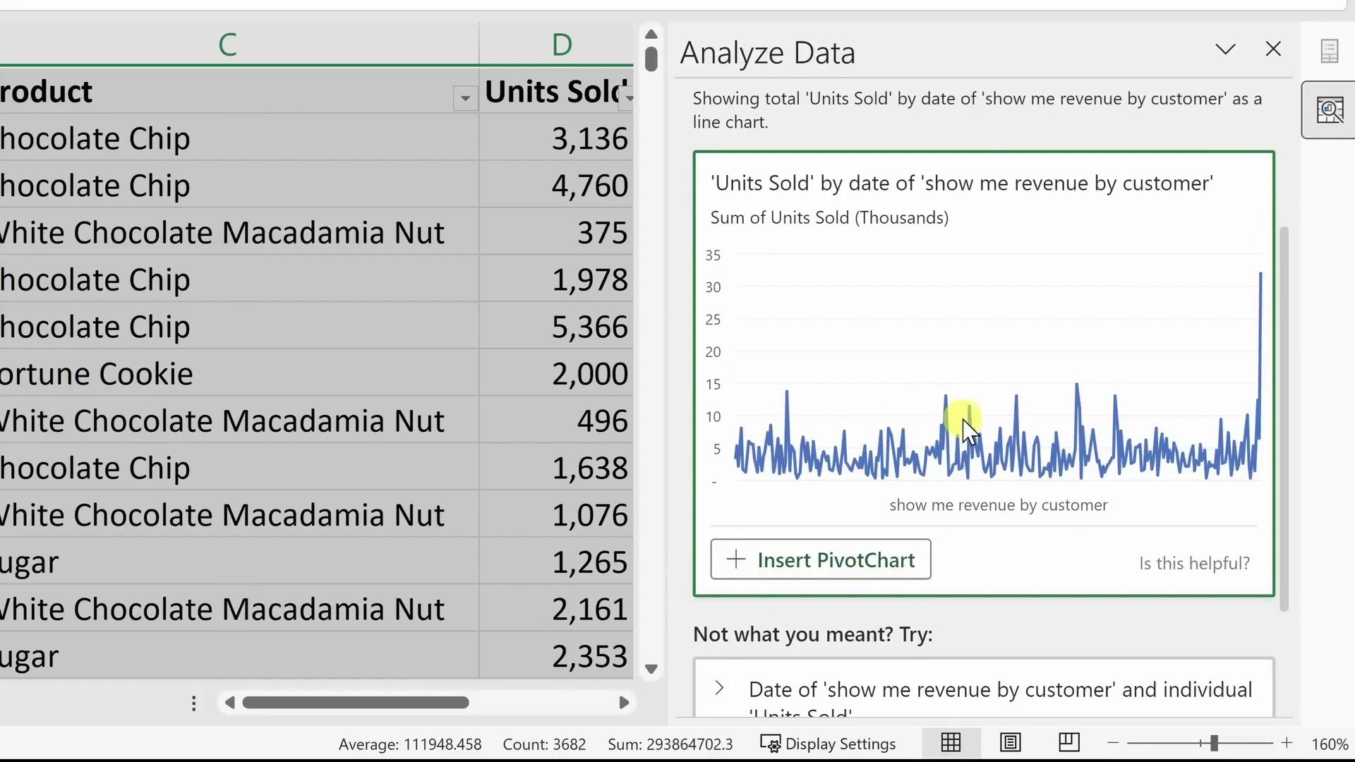
pyautogui.scroll(3, 968, 424)
pyautogui.scroll(-1, 1103, 276)
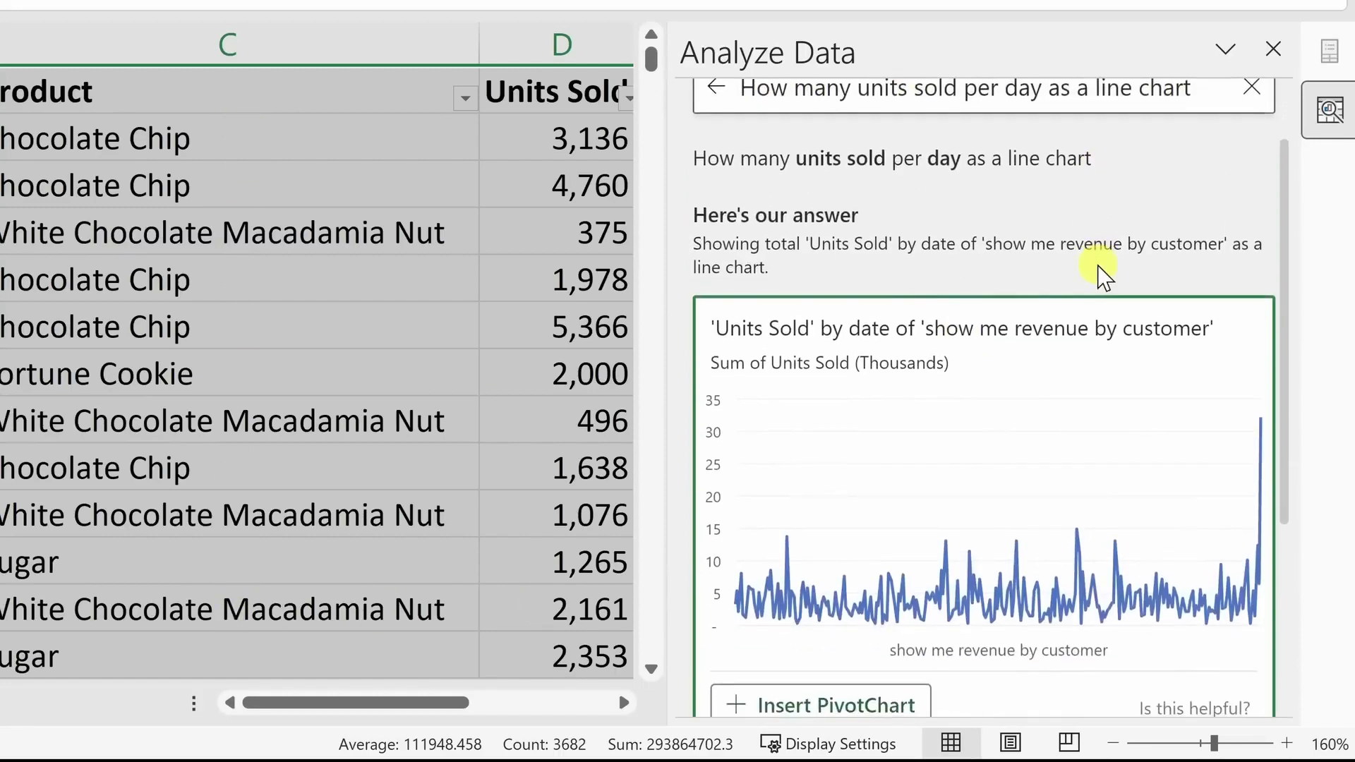
pyautogui.scroll(-3, 1102, 275)
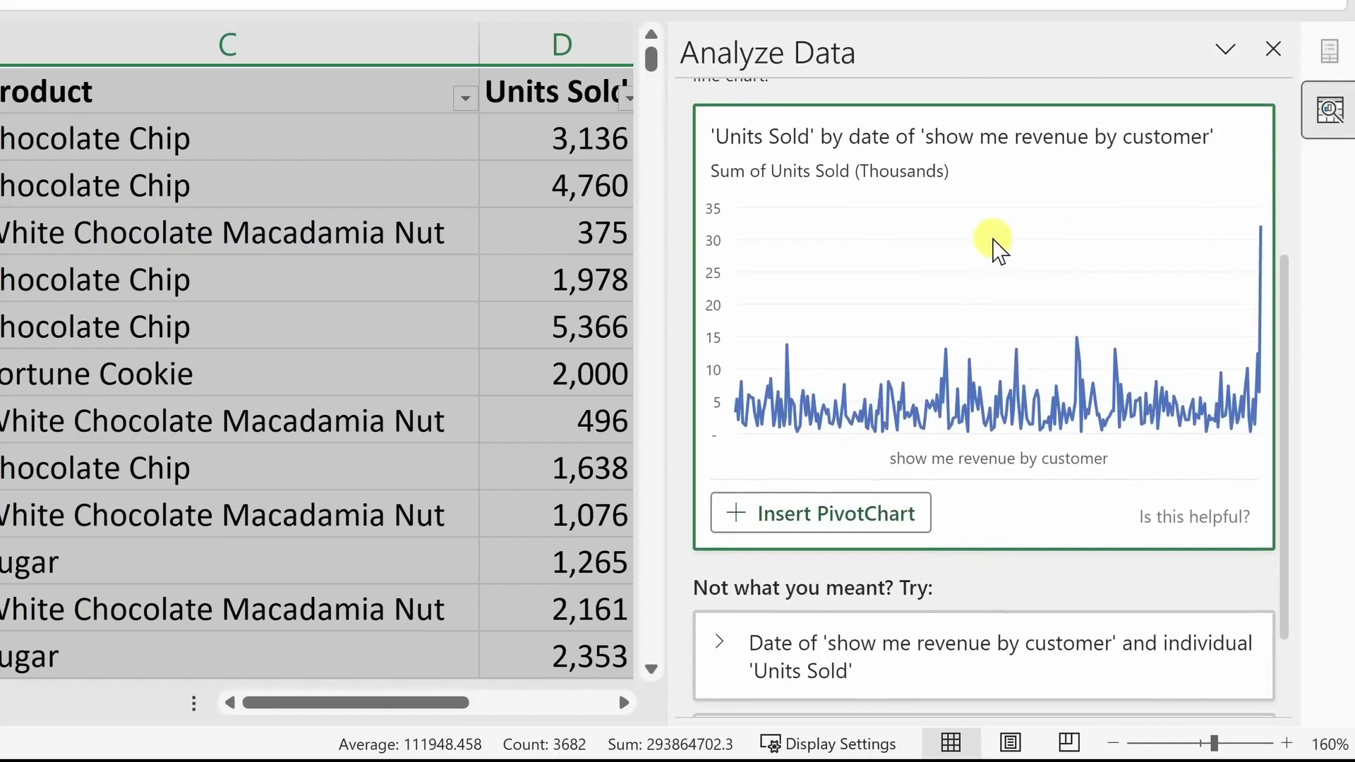
pyautogui.click(961, 282)
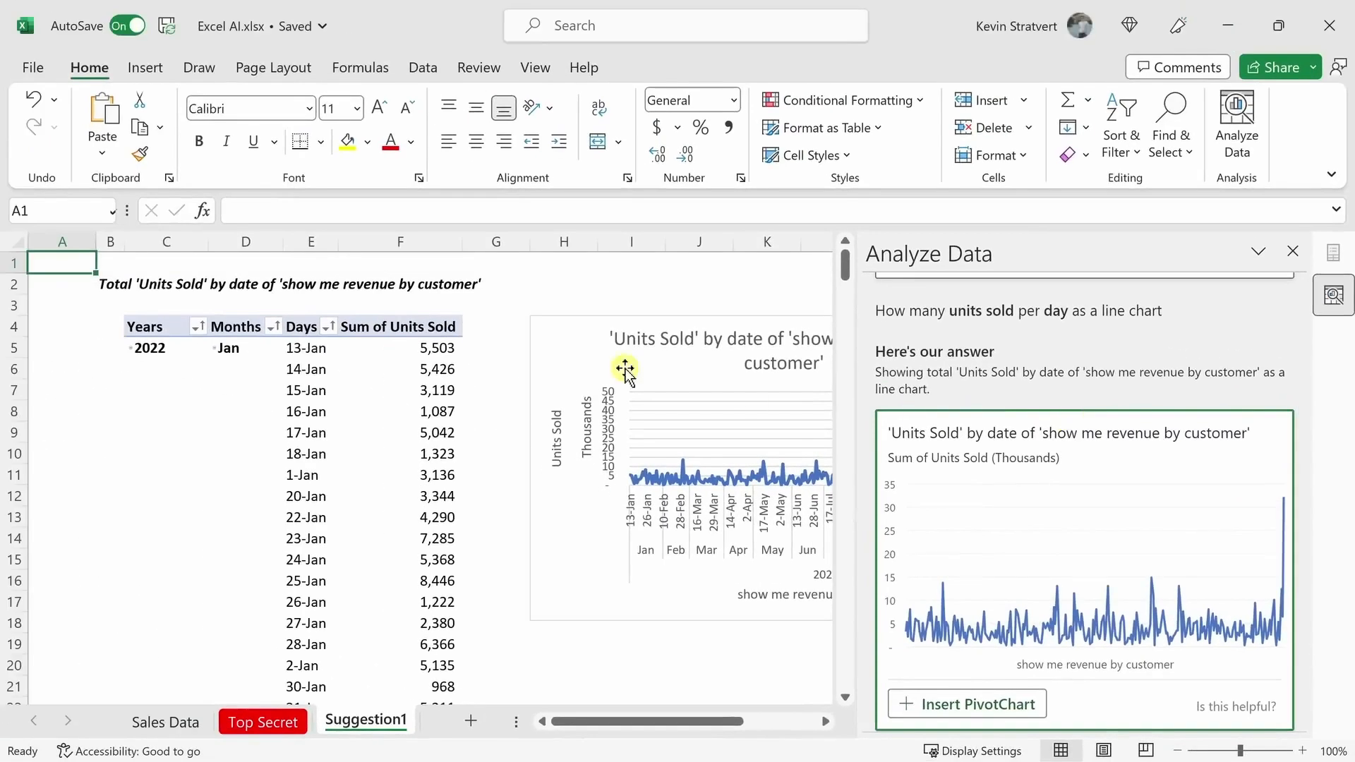
# - Examine the inserted PivotTable of daily units sold and its accompanying line chart
pyautogui.click(328, 415)
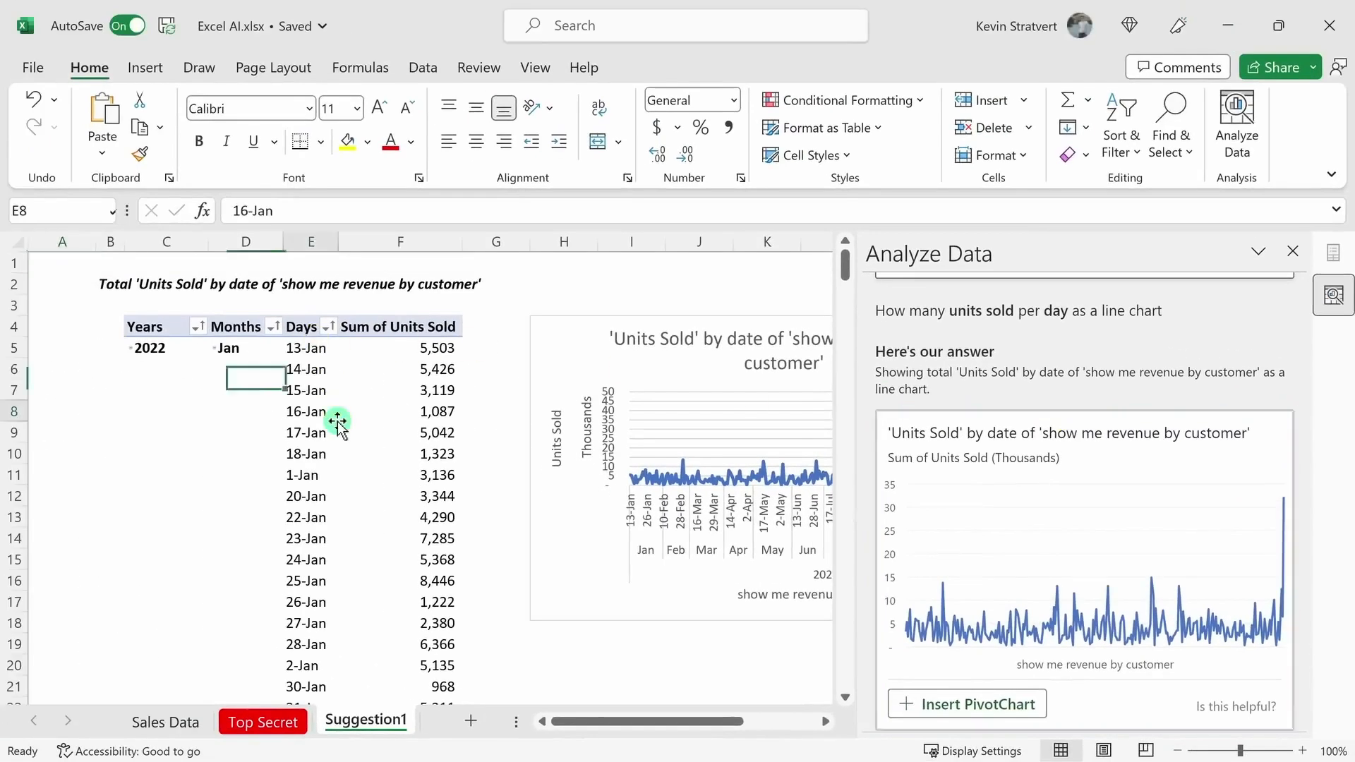
pyautogui.click(602, 358)
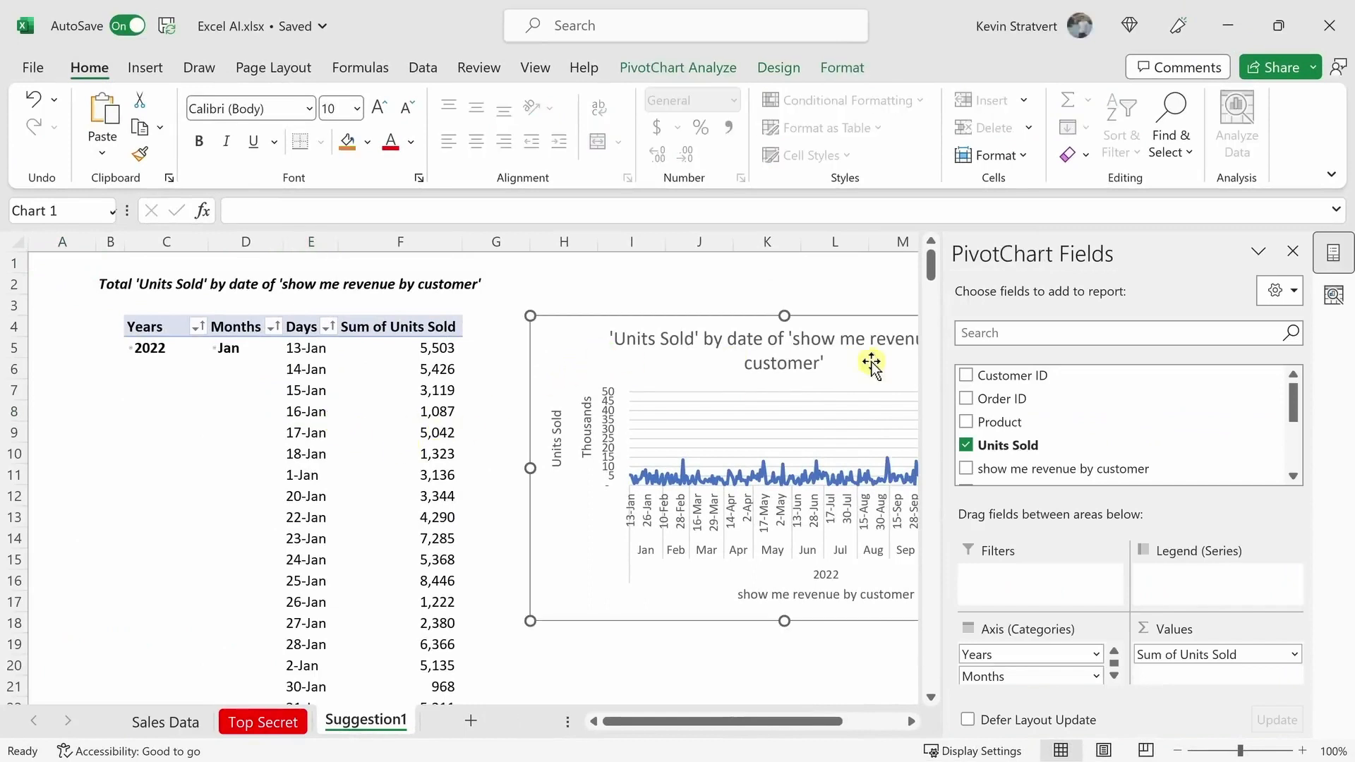
pyautogui.hscroll(1, 628, 651)
pyautogui.hscroll(1, 628, 650)
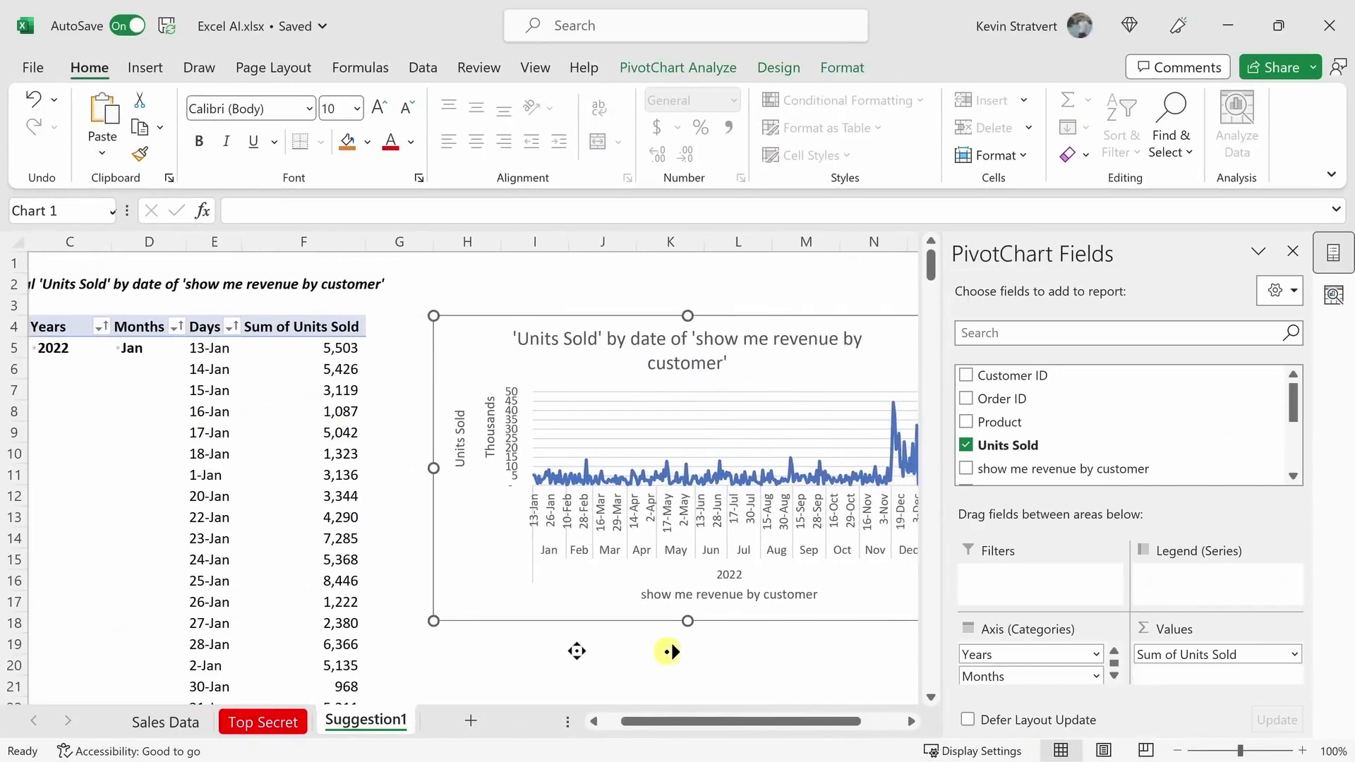
pyautogui.click(254, 408)
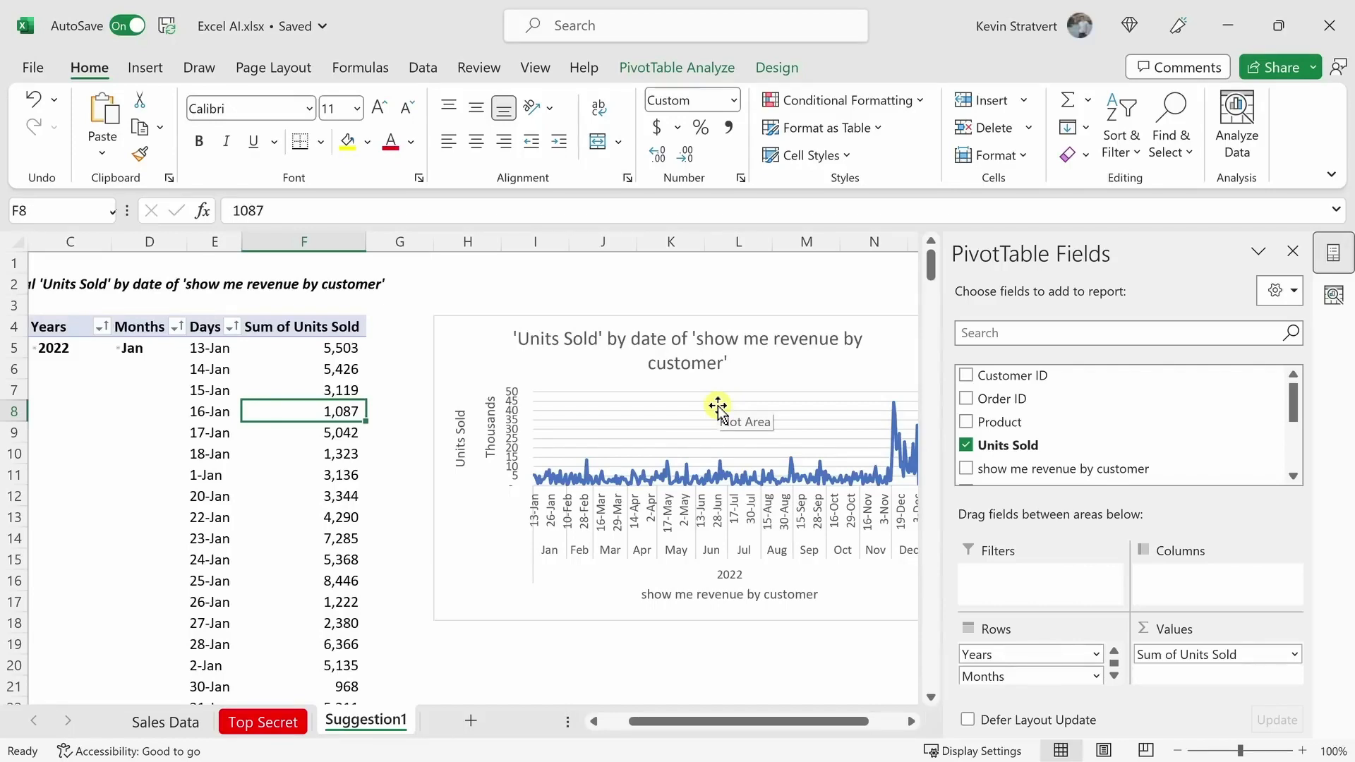
# - Return to the Sales Data sheet and change the Analyze Data question to units sold per month as a line chart
pyautogui.click(185, 721)
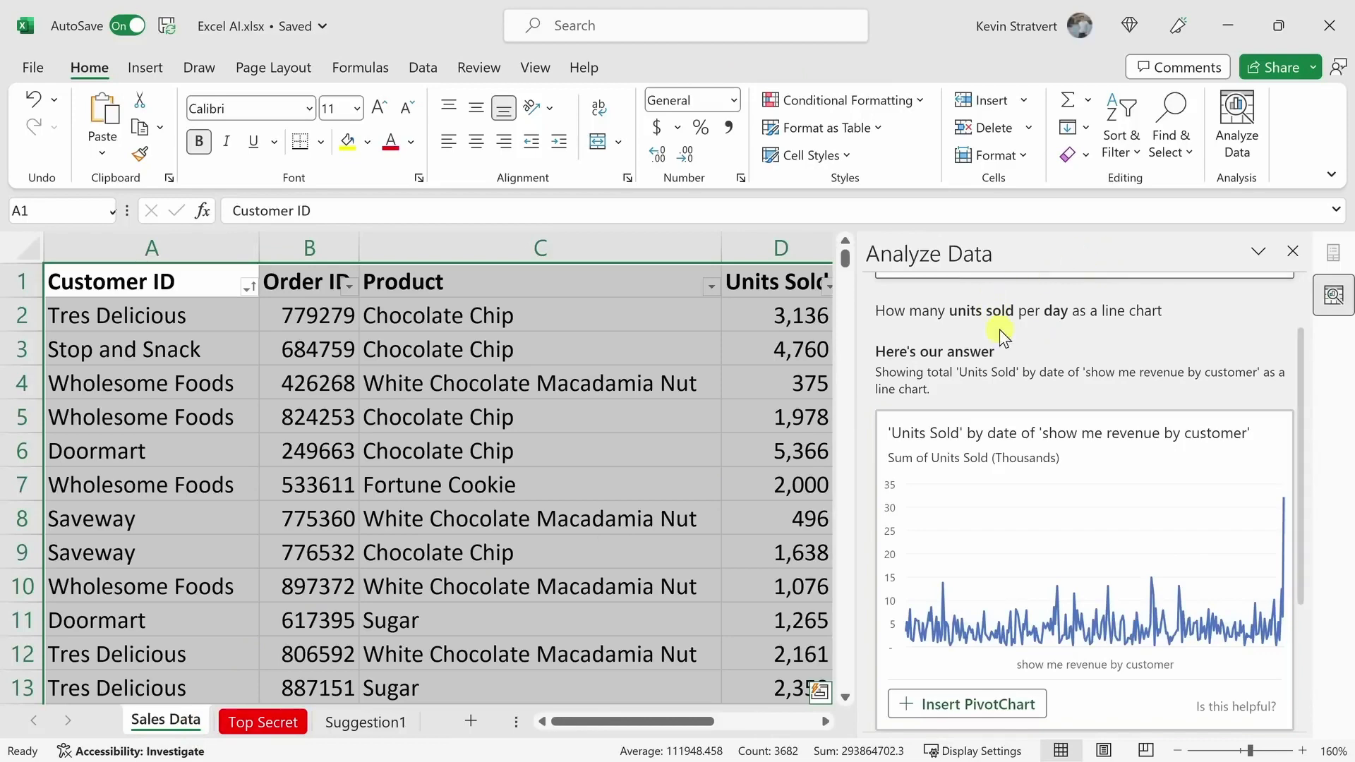
pyautogui.scroll(2, 998, 339)
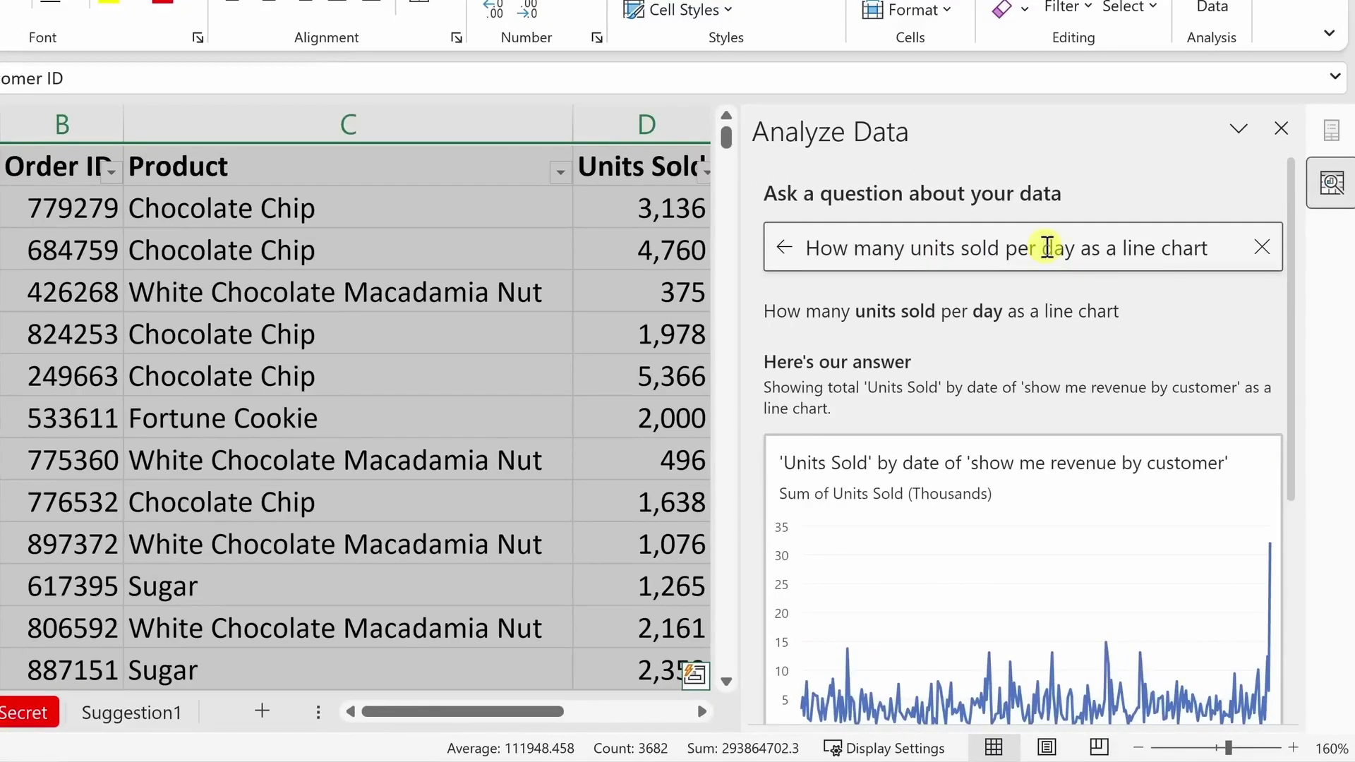
pyautogui.doubleClick(1057, 248)
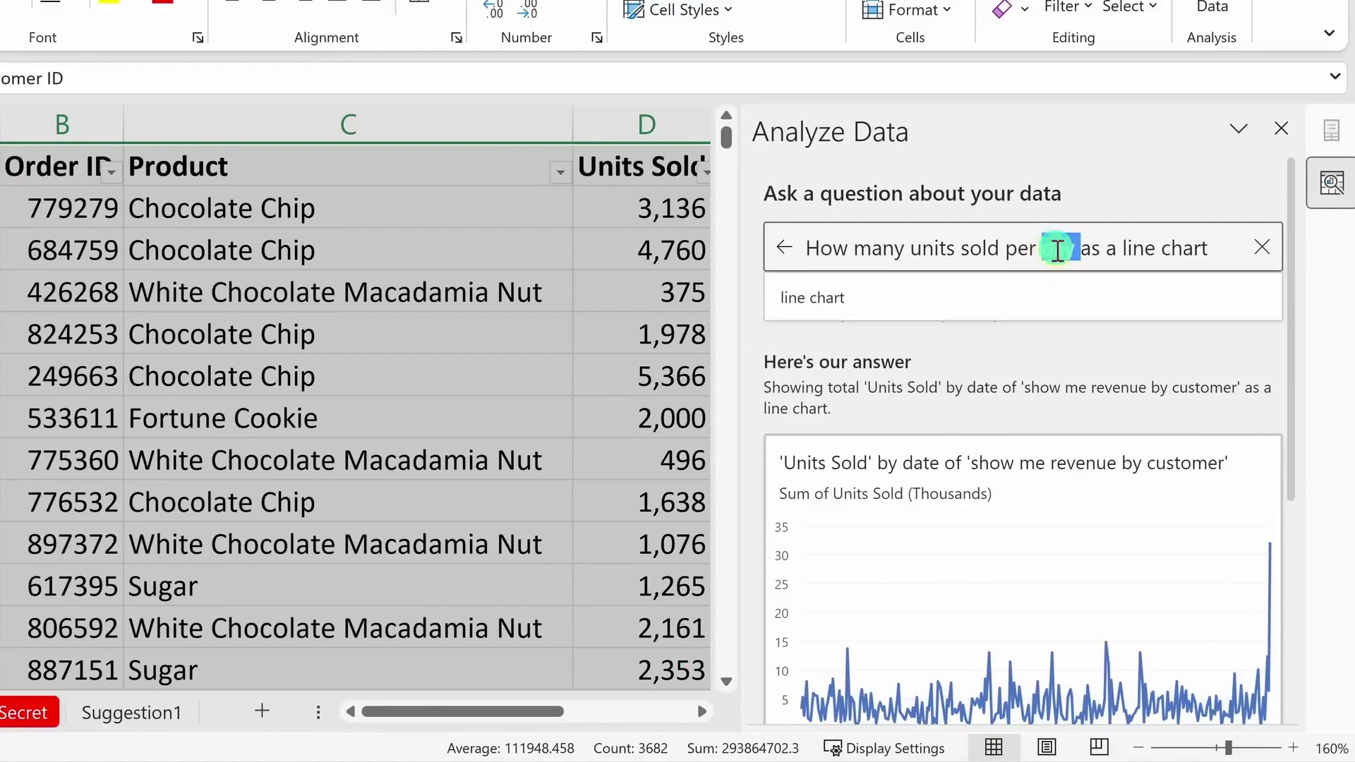
pyautogui.write('month')
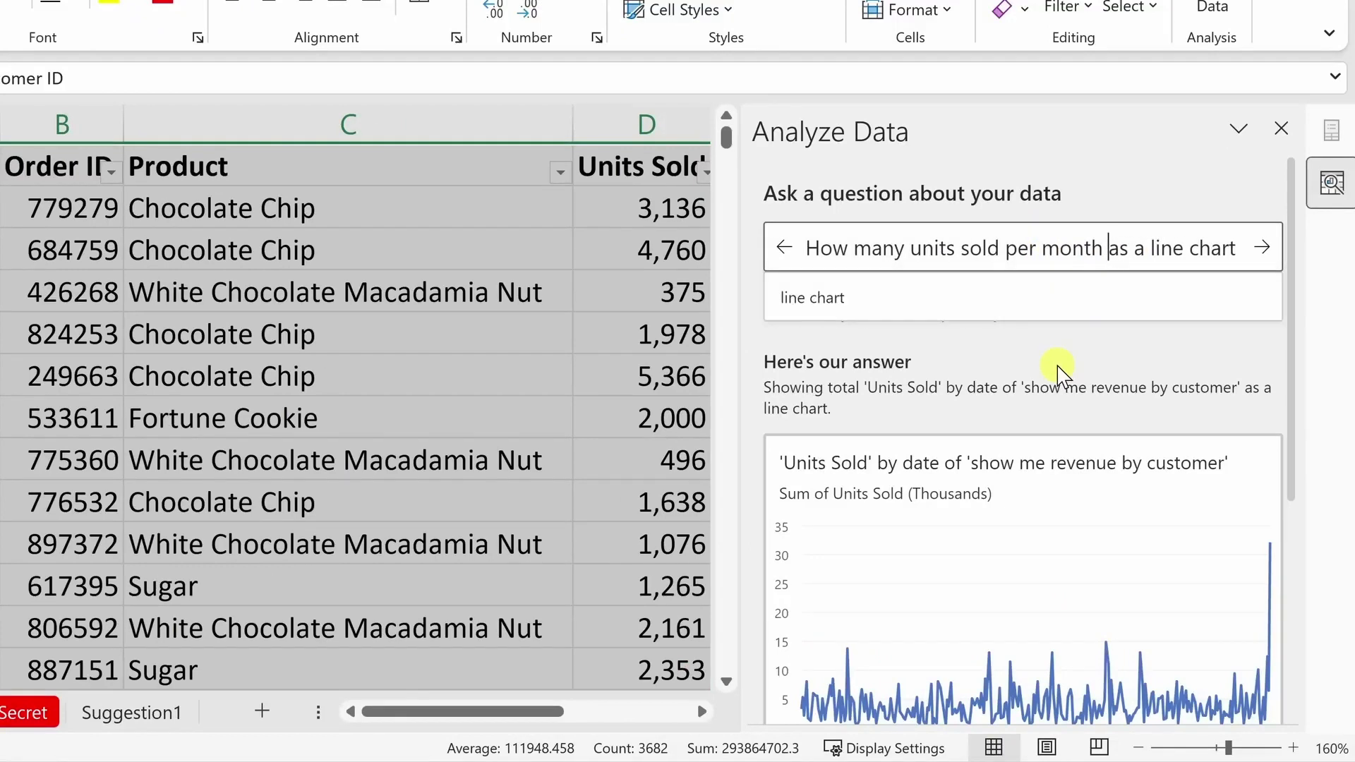
pyautogui.press('Return')
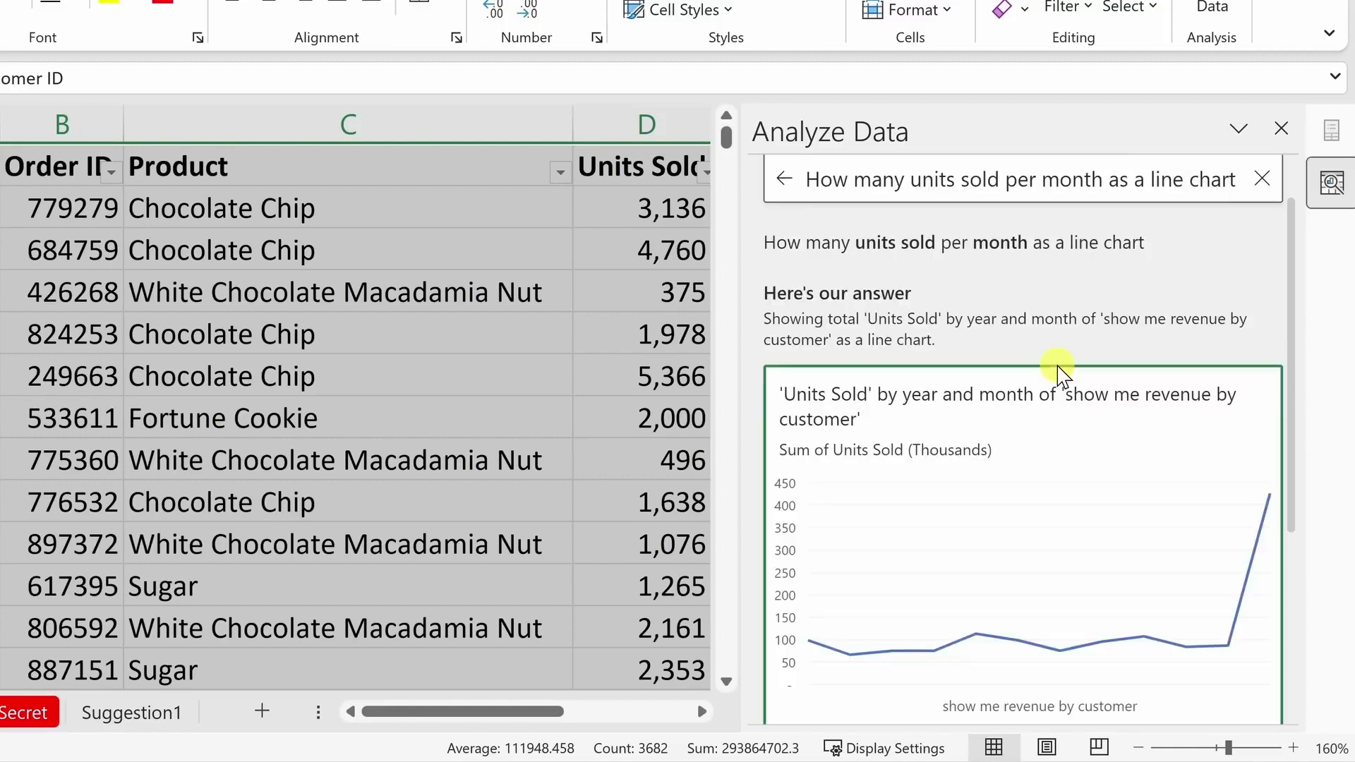
pyautogui.scroll(-3, 1027, 303)
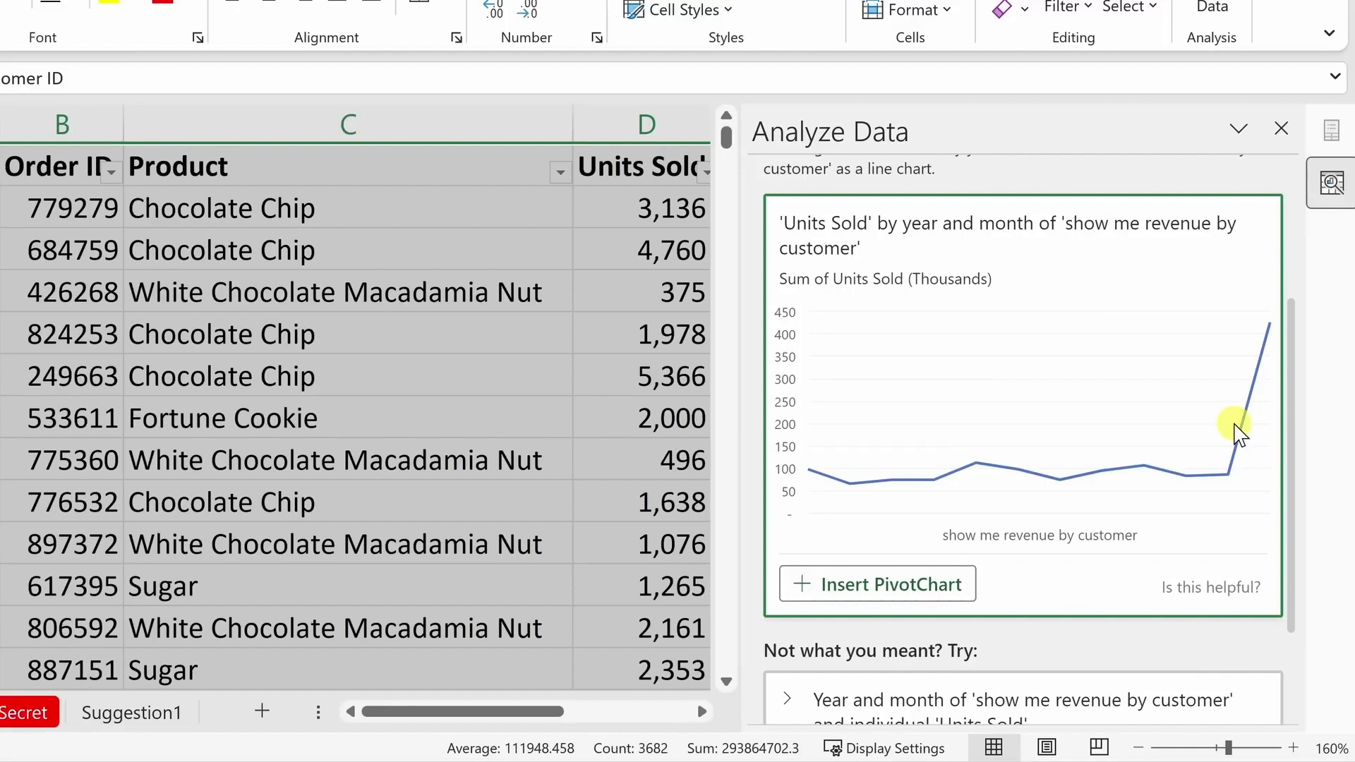
# - Change the Analyze Data question to show units sold per month as a column chart
pyautogui.scroll(5, 1240, 433)
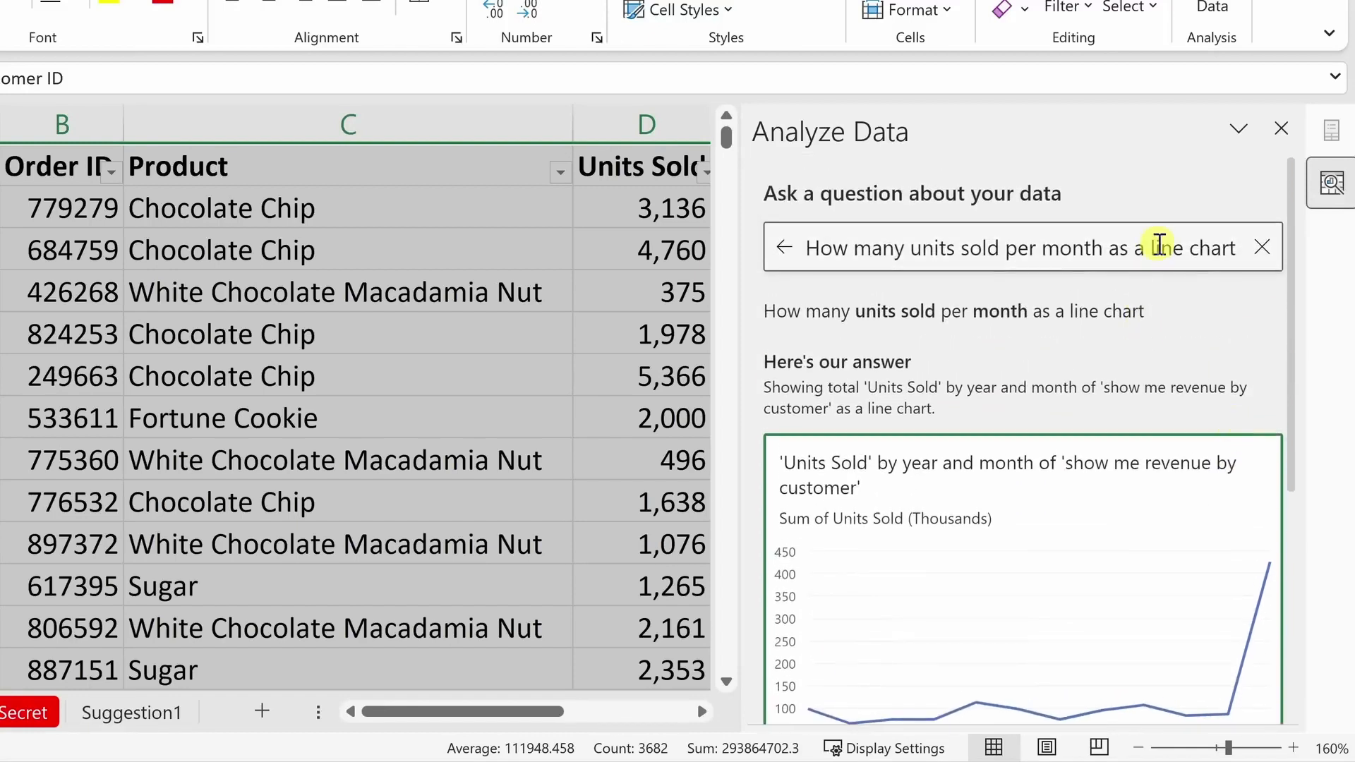
pyautogui.doubleClick(1160, 247)
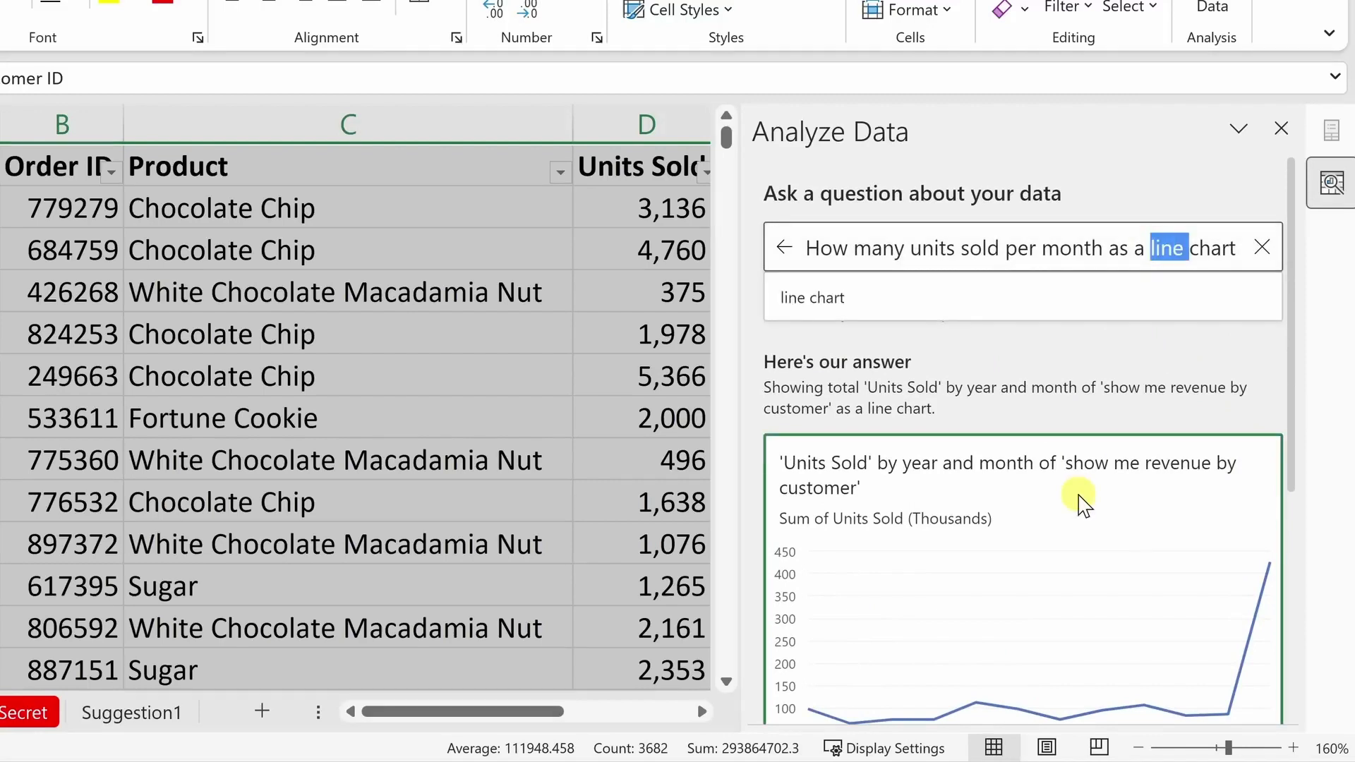
pyautogui.write('column')
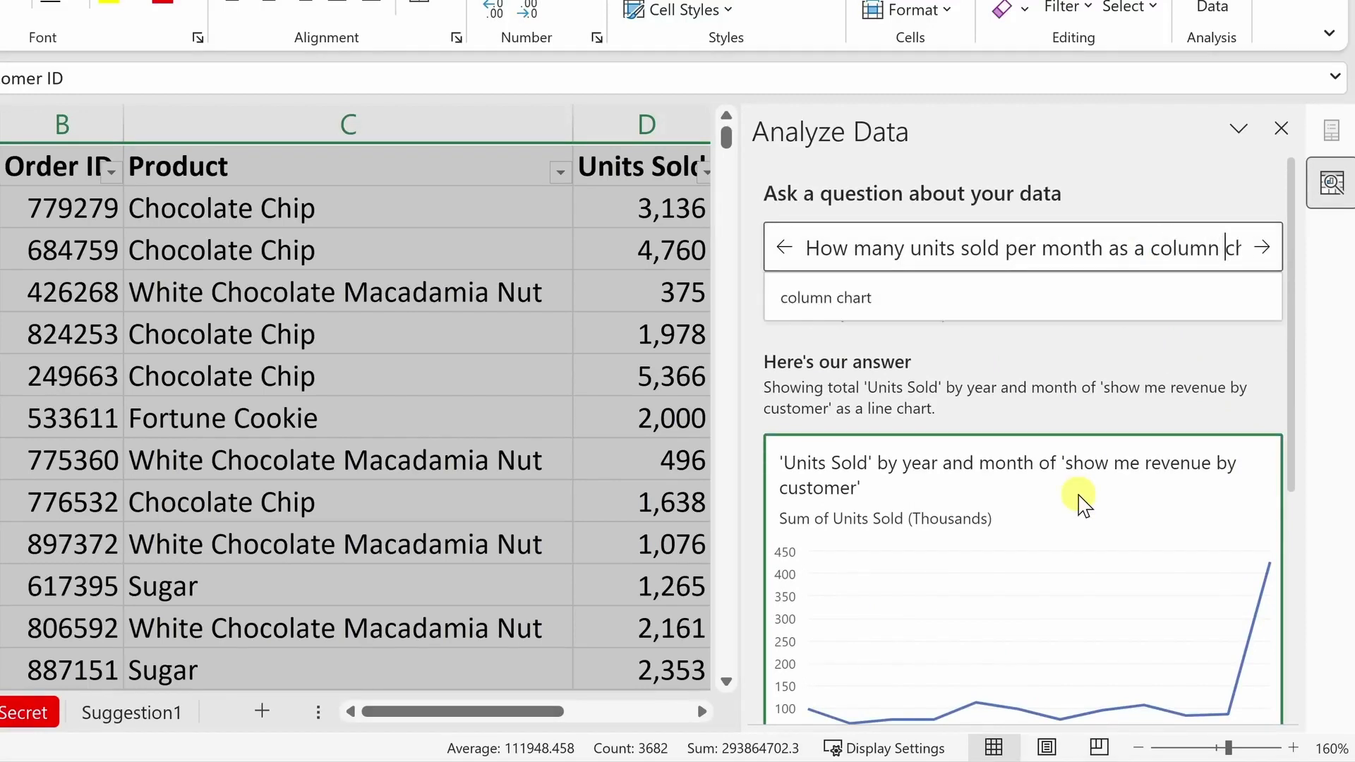
pyautogui.press('Return')
pyautogui.scroll(-2, 1083, 503)
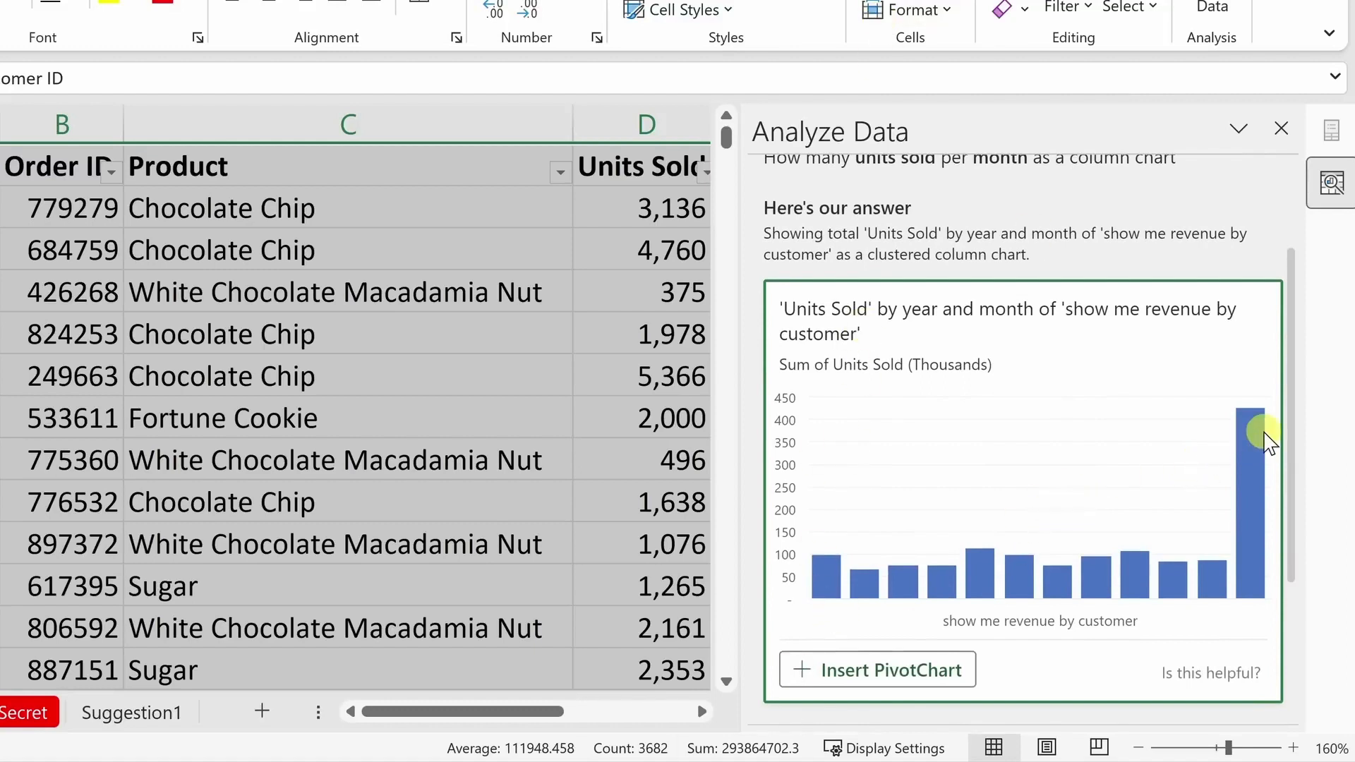
pyautogui.scroll(2, 1119, 468)
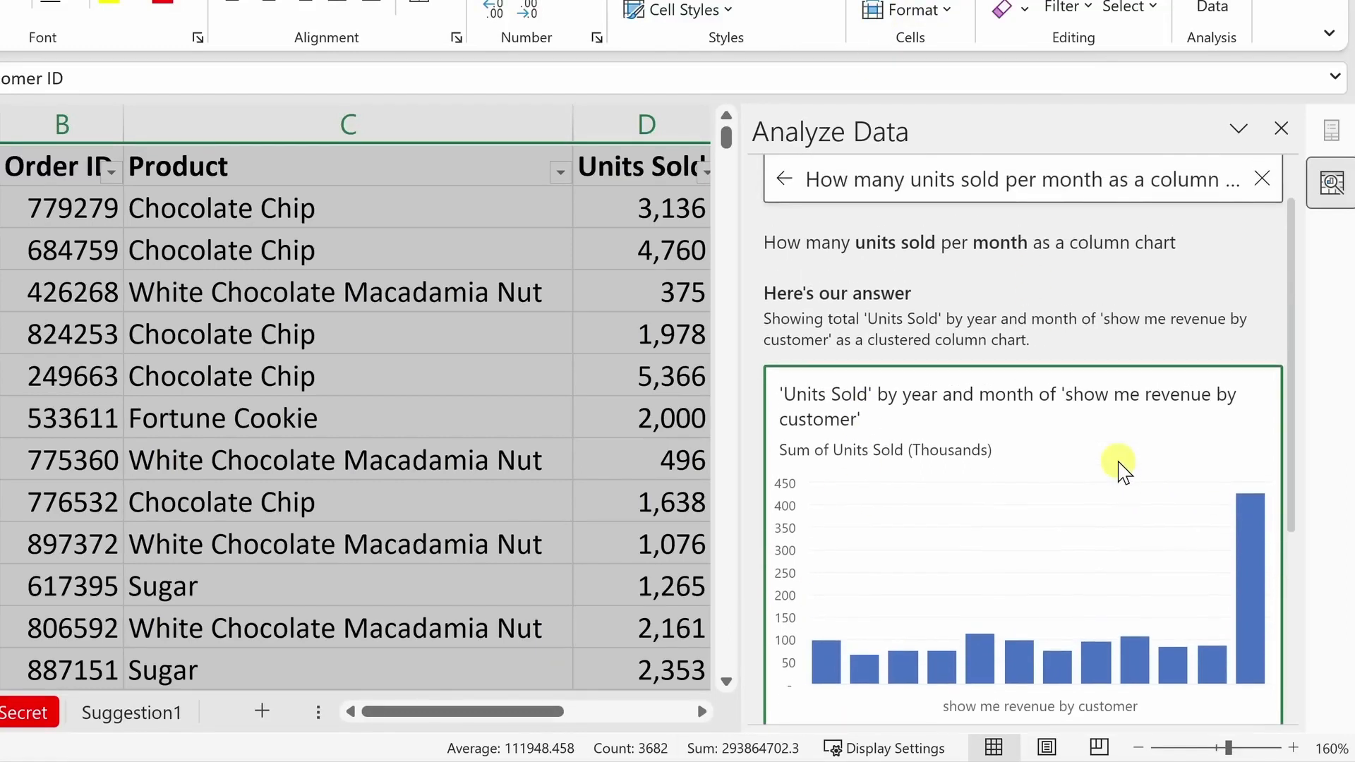
# - Reword the question as "How many units sold per month as a table" and submit it
pyautogui.scroll(1, 1122, 469)
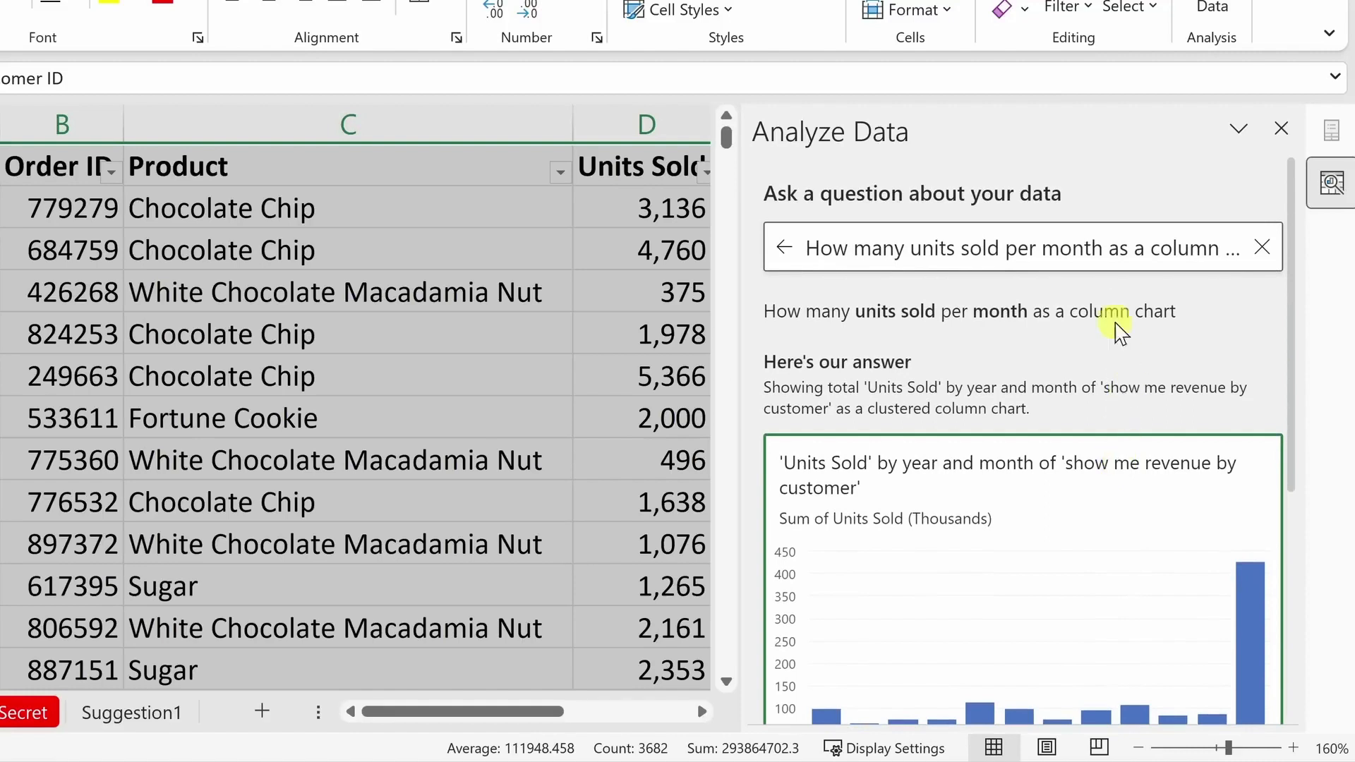
pyautogui.moveTo(1175, 248); pyautogui.dragTo(1349, 243)
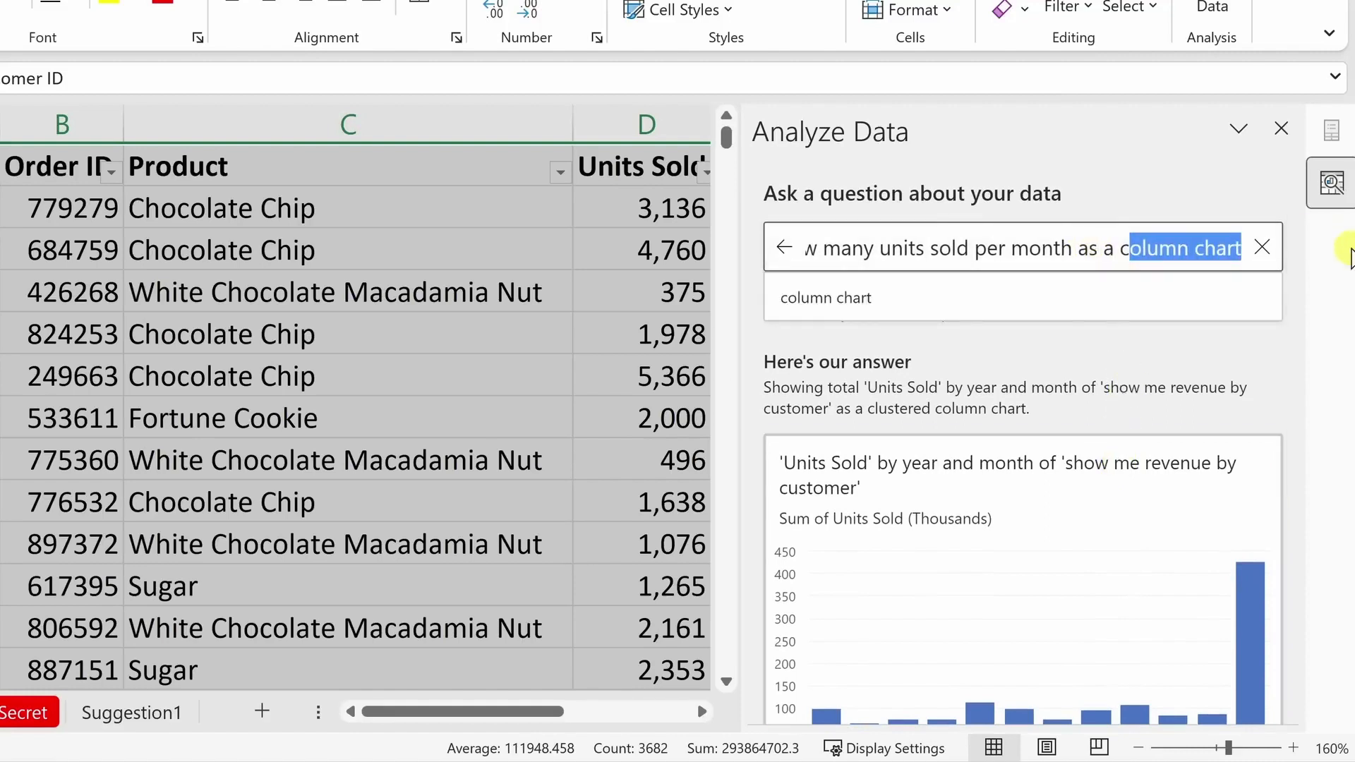
pyautogui.write('table')
pyautogui.press('Return')
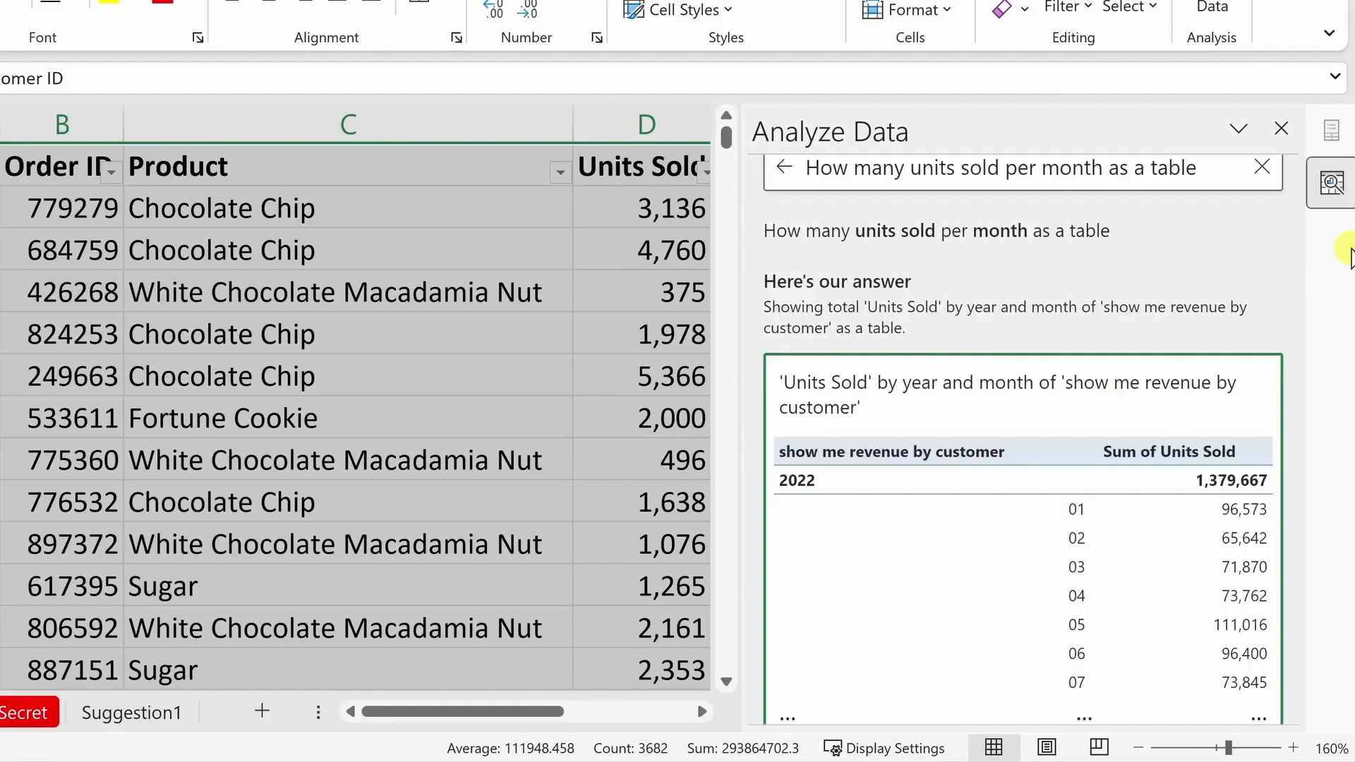
pyautogui.scroll(-2, 1083, 357)
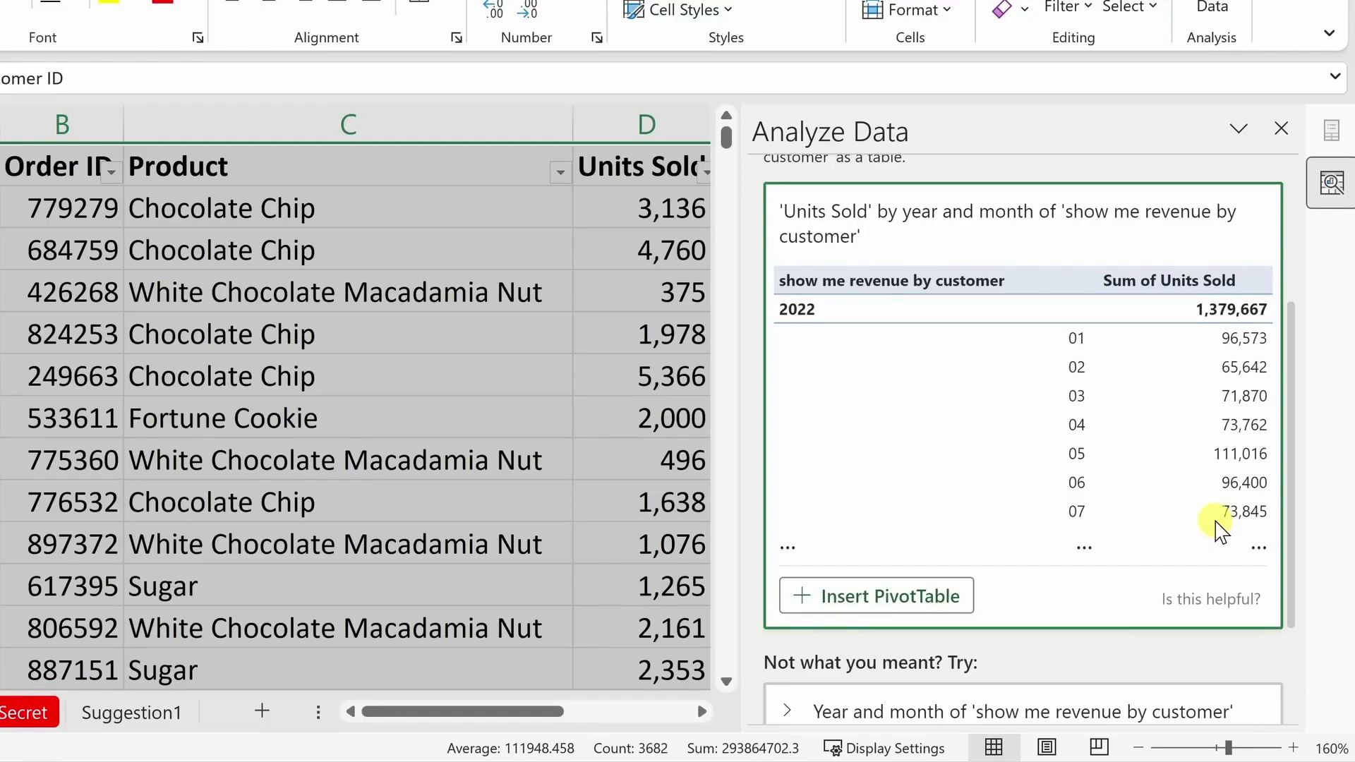
# - Examine the date values in column E of the sales data
pyautogui.scroll(4, 1221, 529)
pyautogui.moveTo(438, 710); pyautogui.dragTo(540, 714)
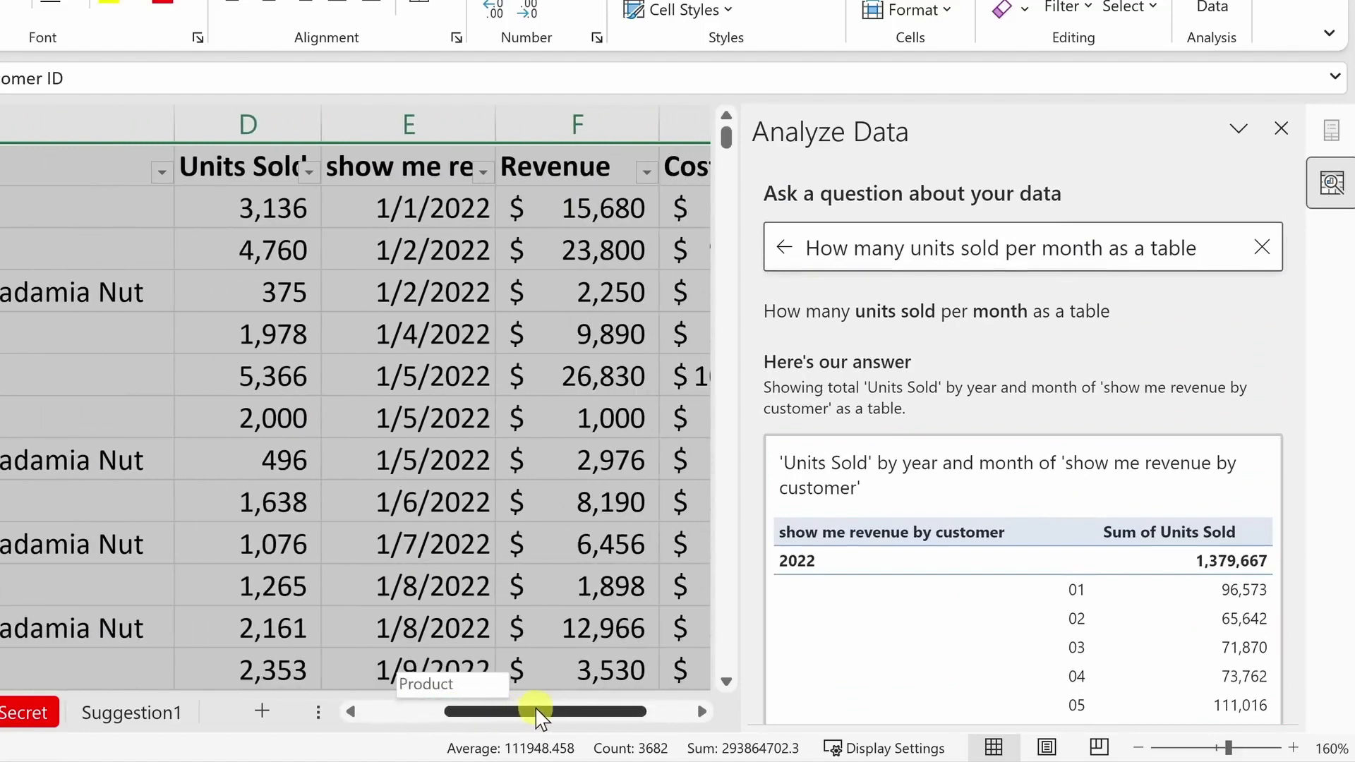
pyautogui.moveTo(459, 208); pyautogui.dragTo(459, 612)
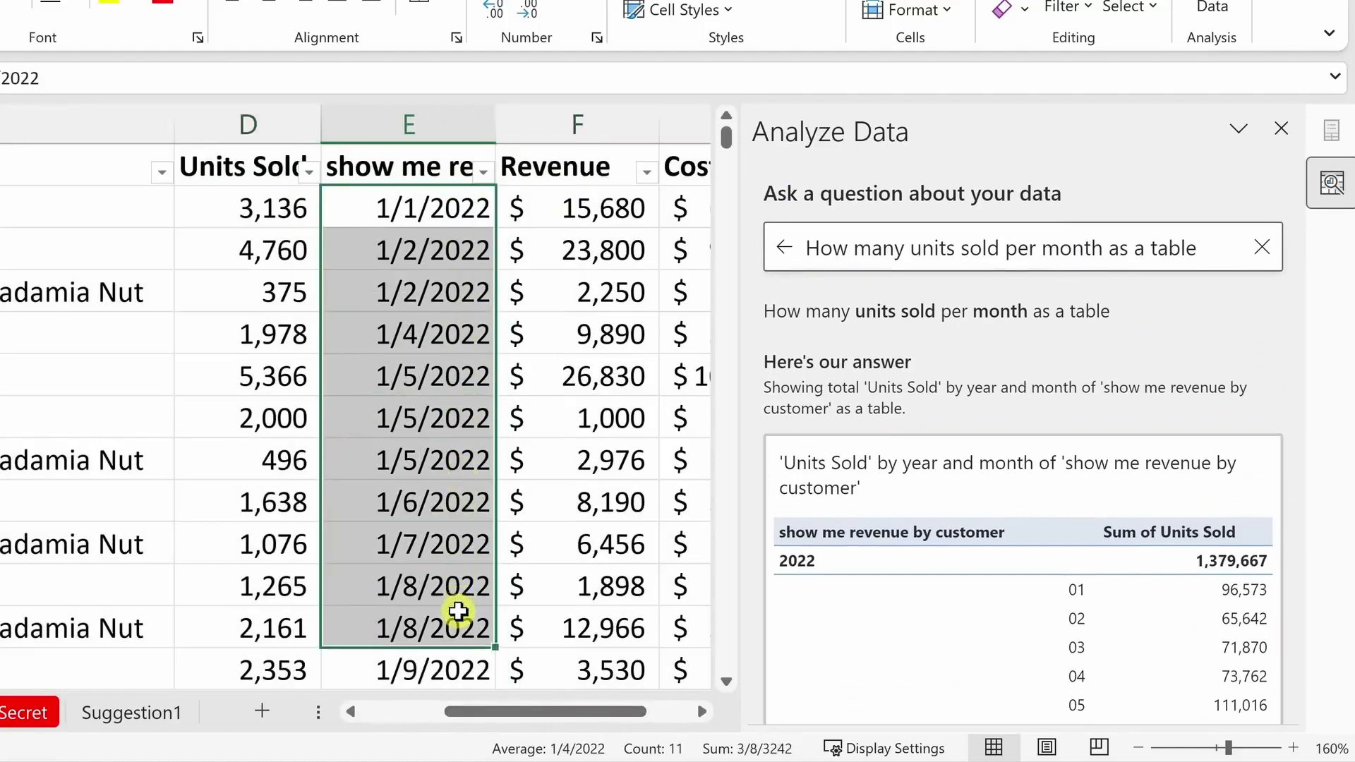
pyautogui.click(453, 385)
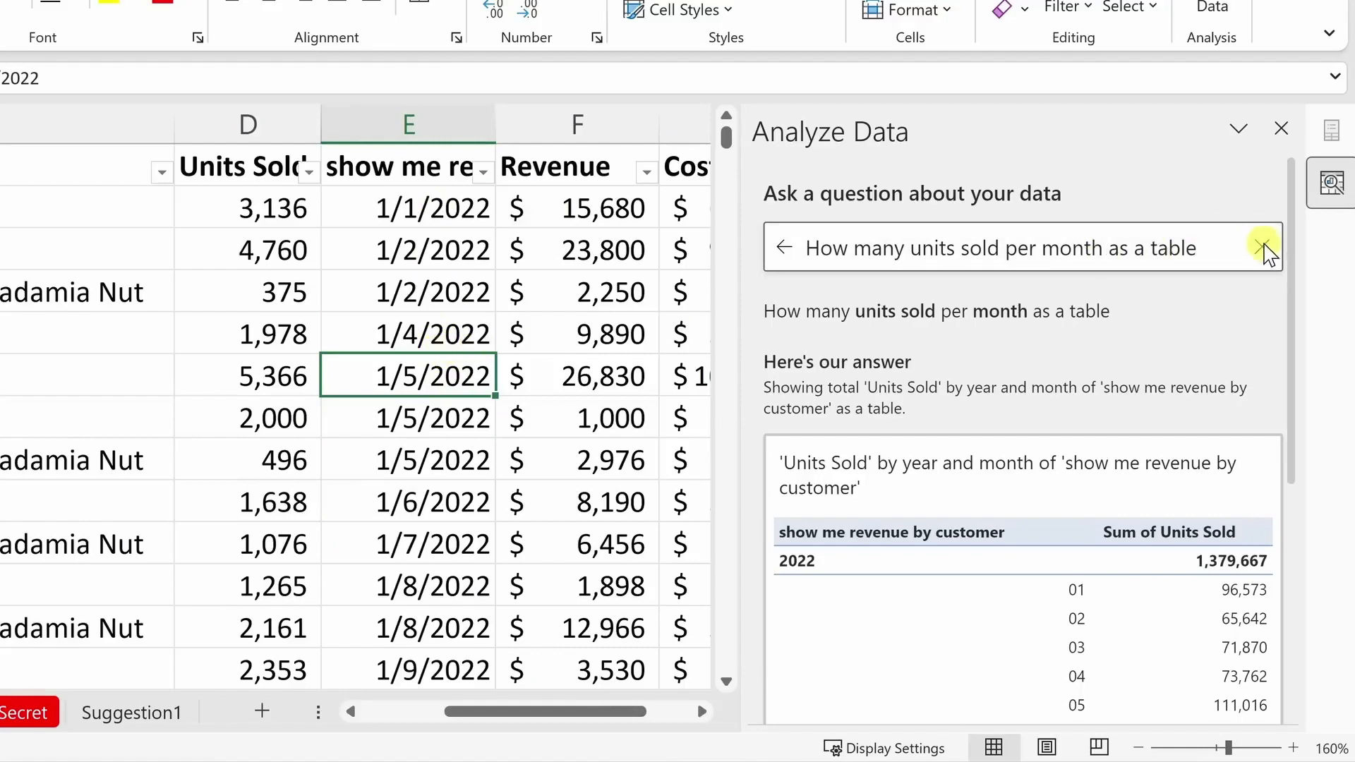
# - Replace the Analyze Data question with "Are there any date trends?", submit it and view the first suggested chart
pyautogui.click(1267, 251)
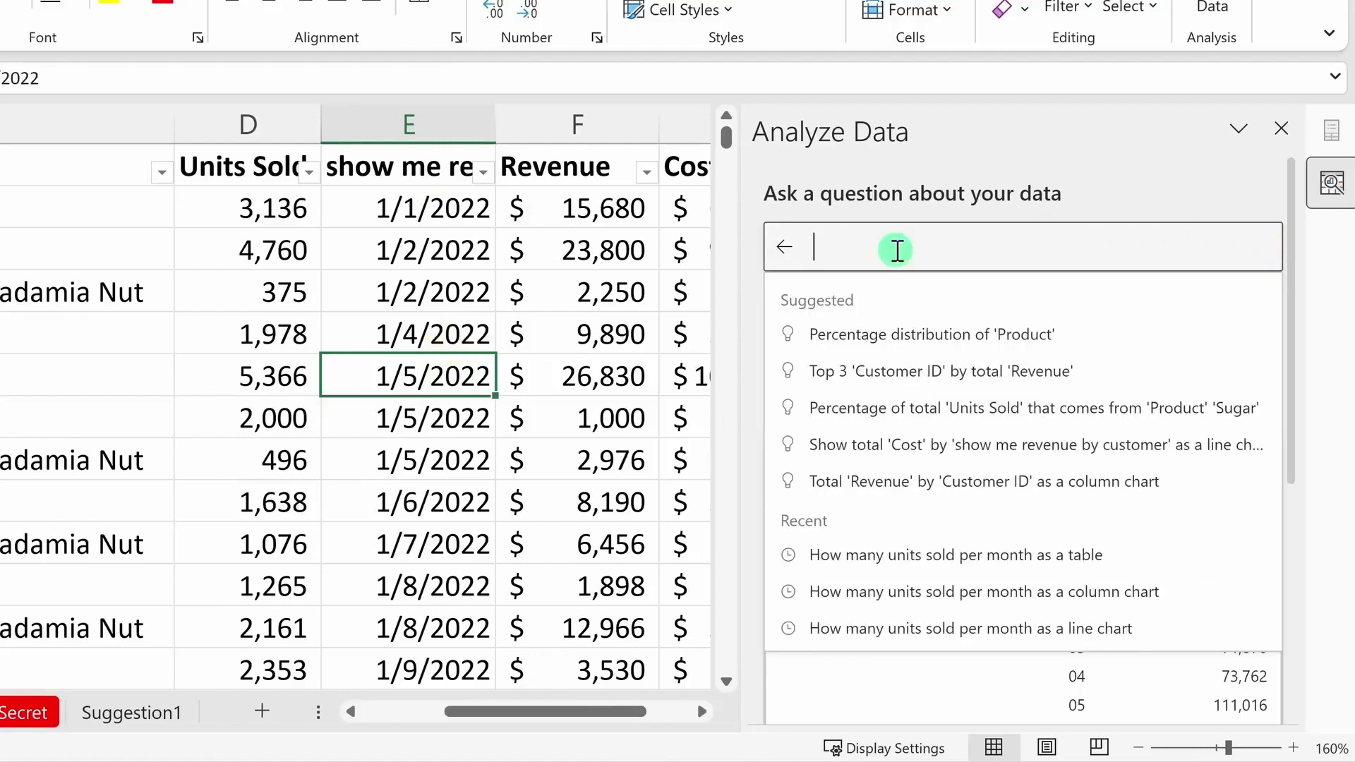
pyautogui.write('Are there any date trends?')
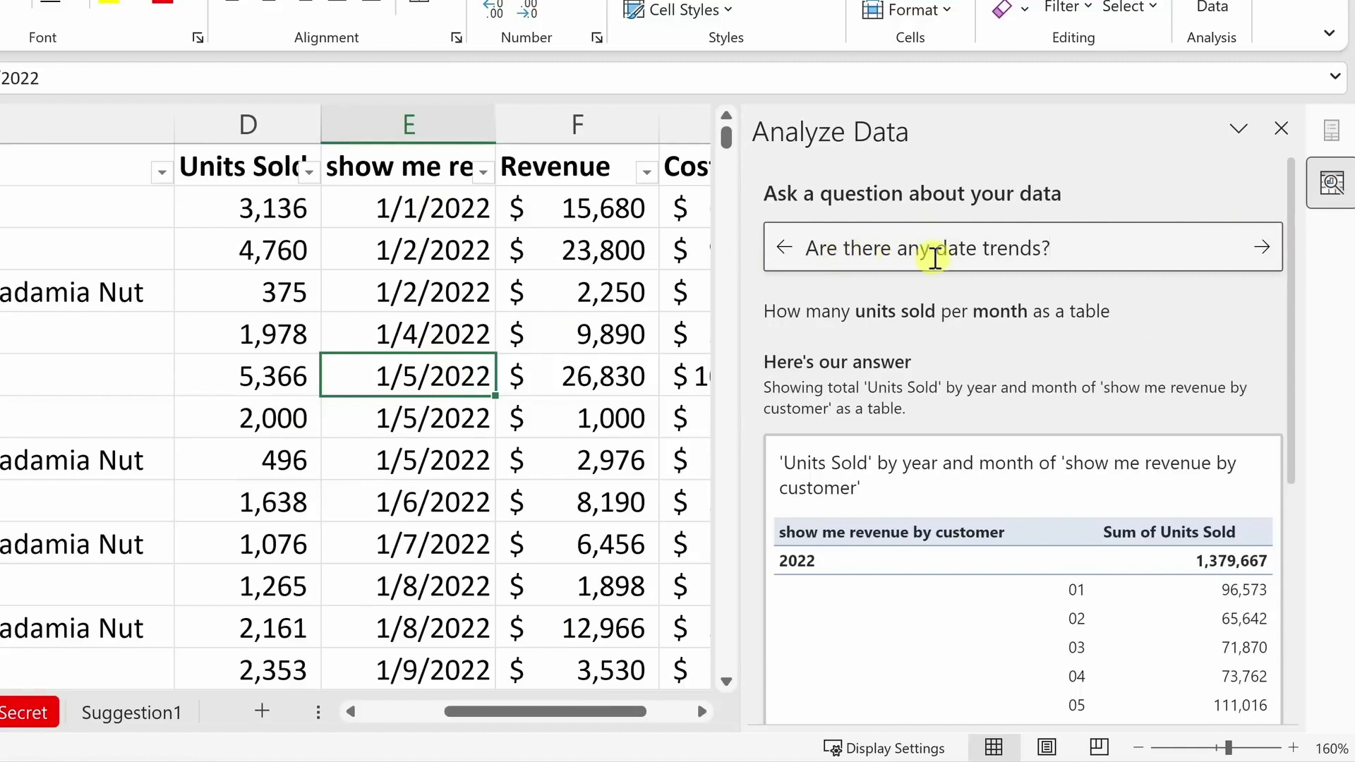
pyautogui.press('Return')
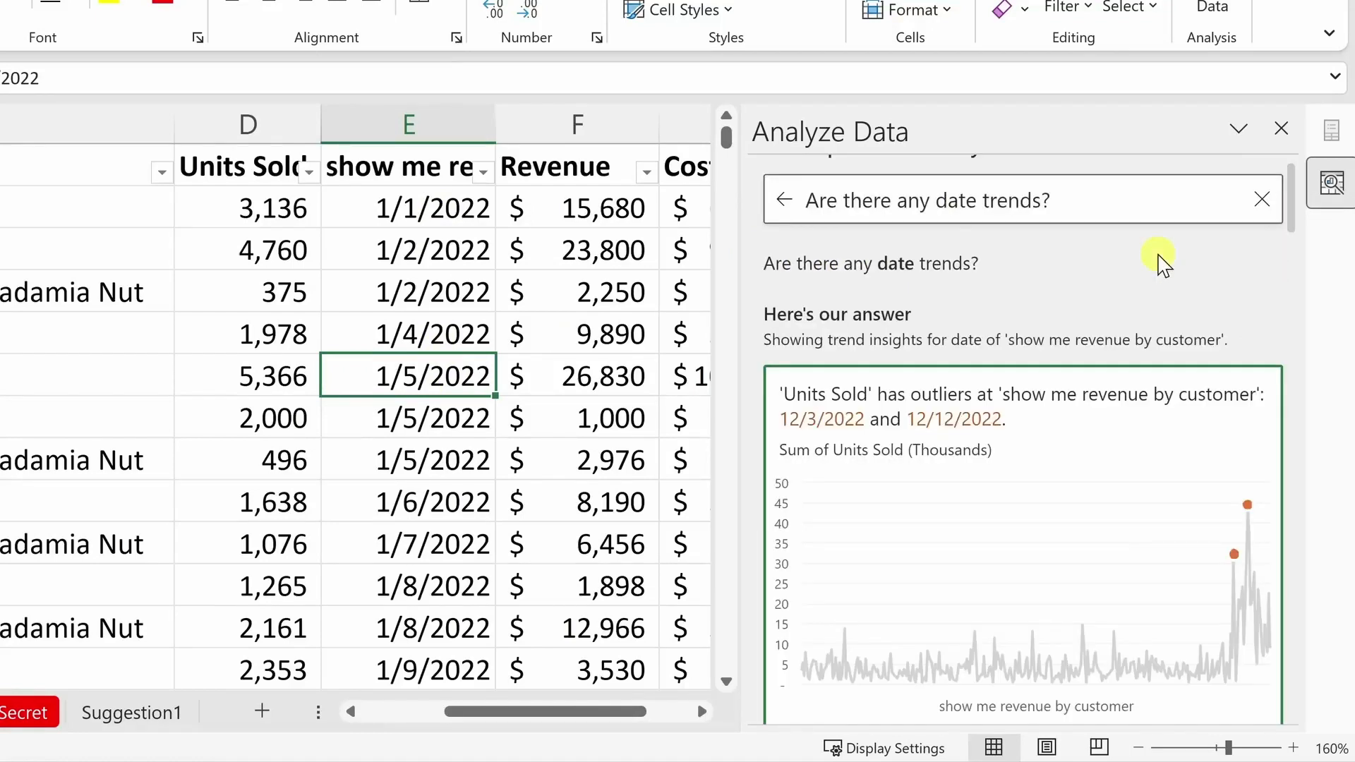
pyautogui.scroll(-1, 1161, 265)
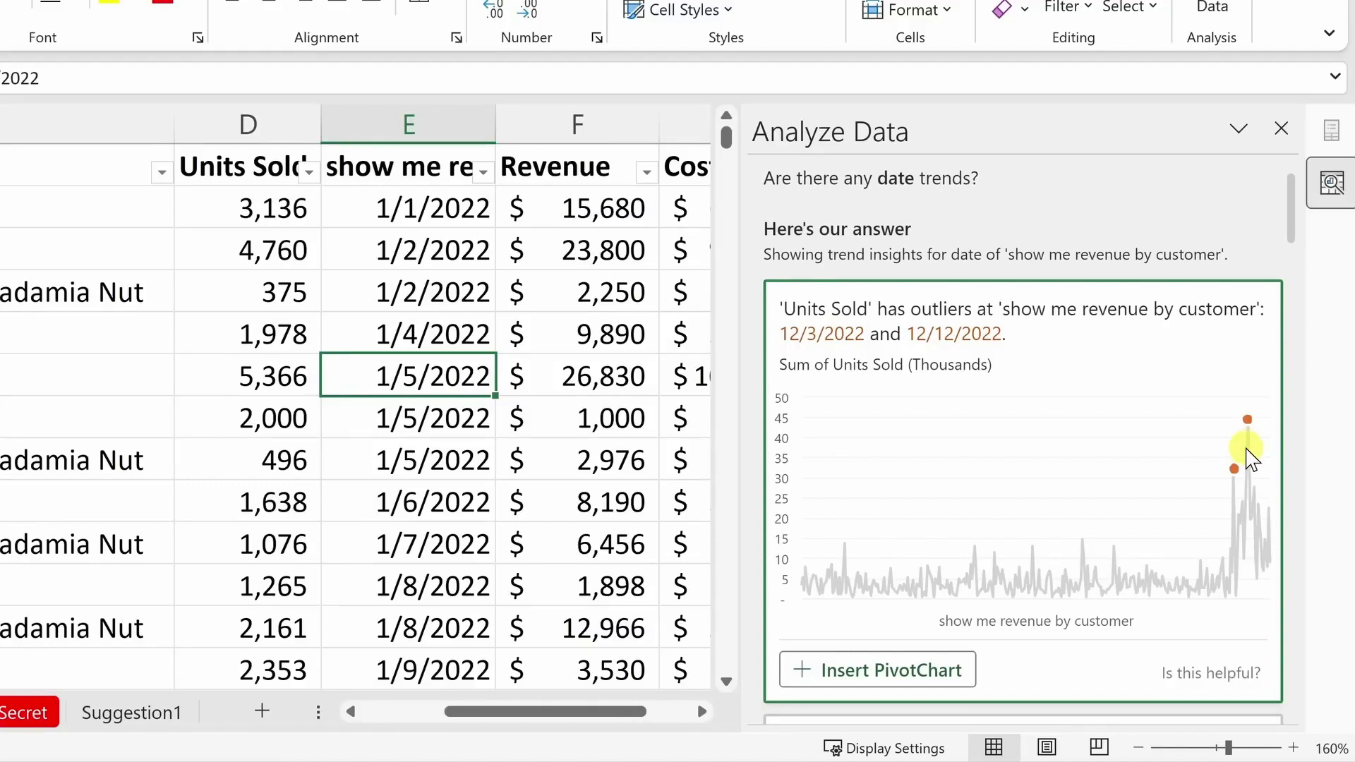
# - Replace the question with "Are there any product insights?", submit it and view the suggested product charts
pyautogui.scroll(2, 1245, 457)
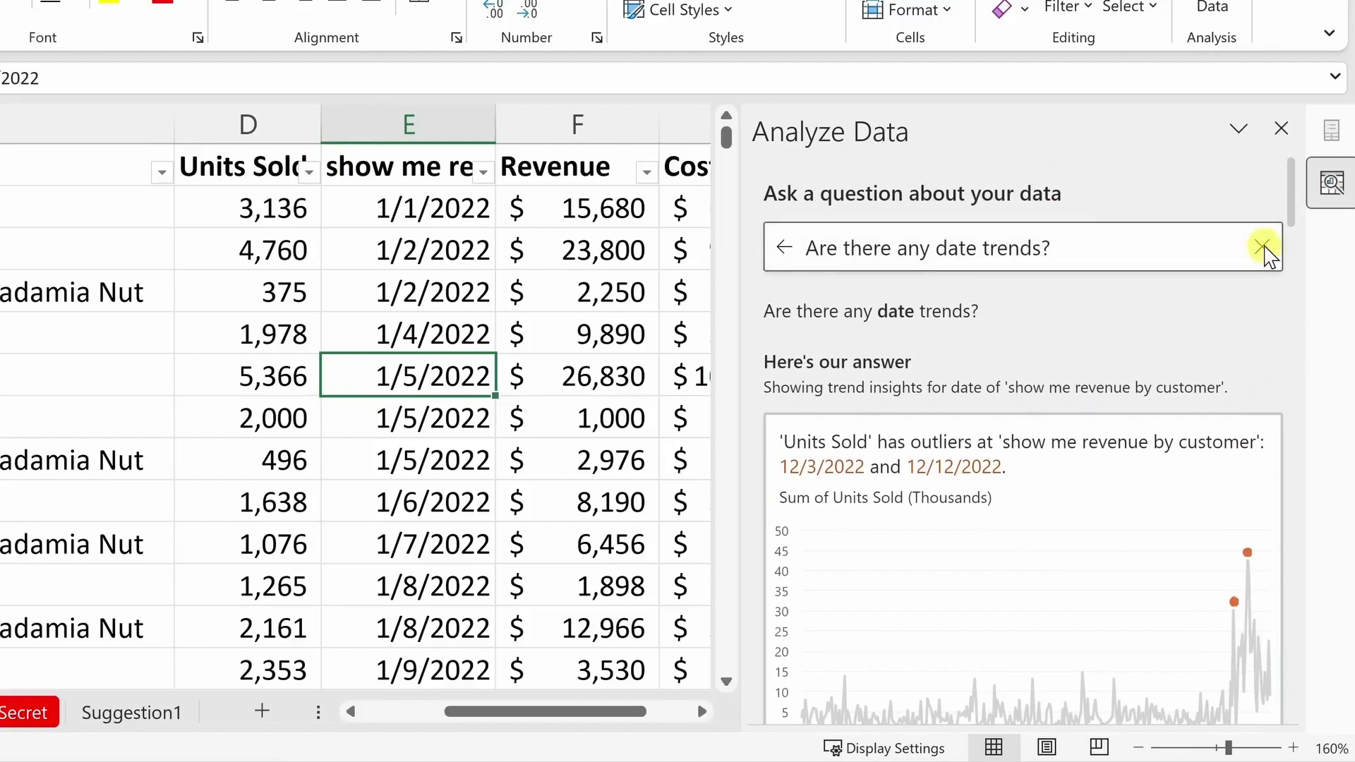
pyautogui.click(1261, 247)
pyautogui.write('Are there any product insights?')
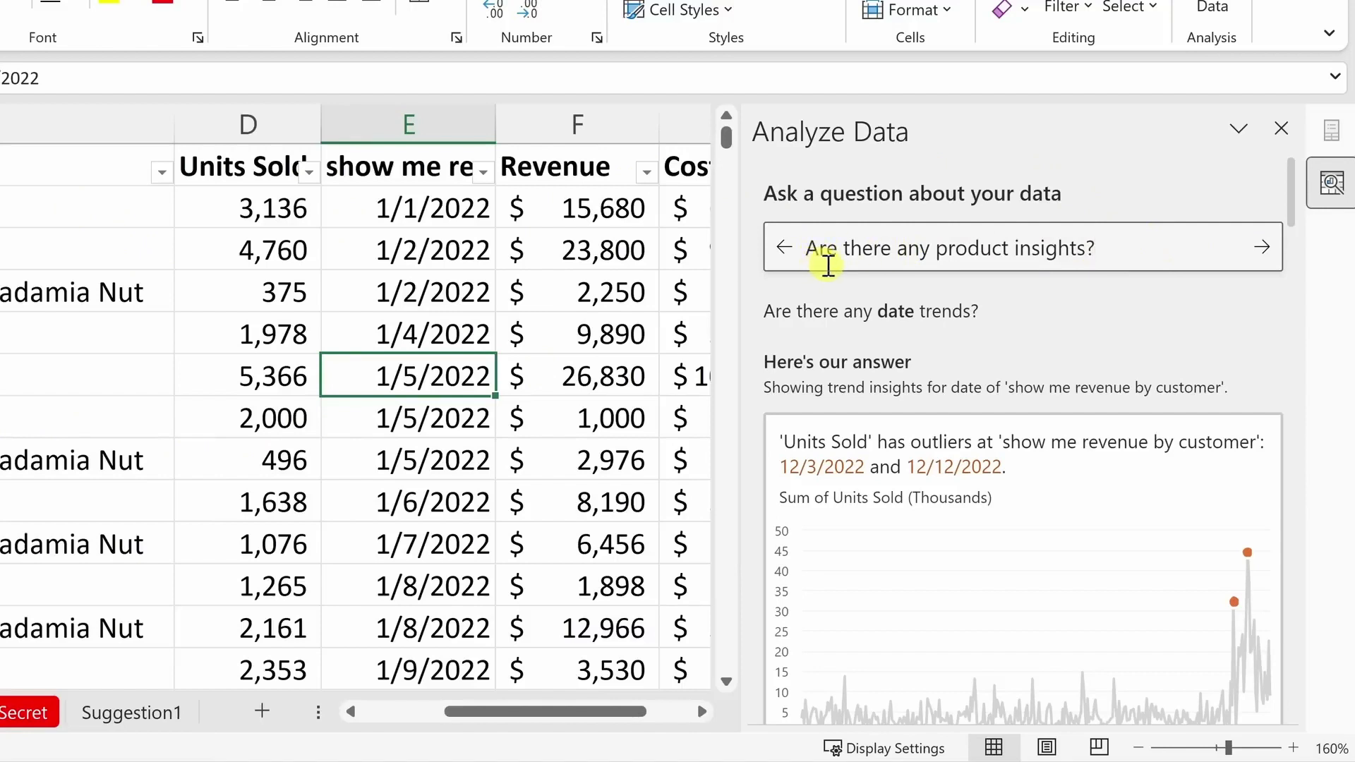
pyautogui.click(1263, 248)
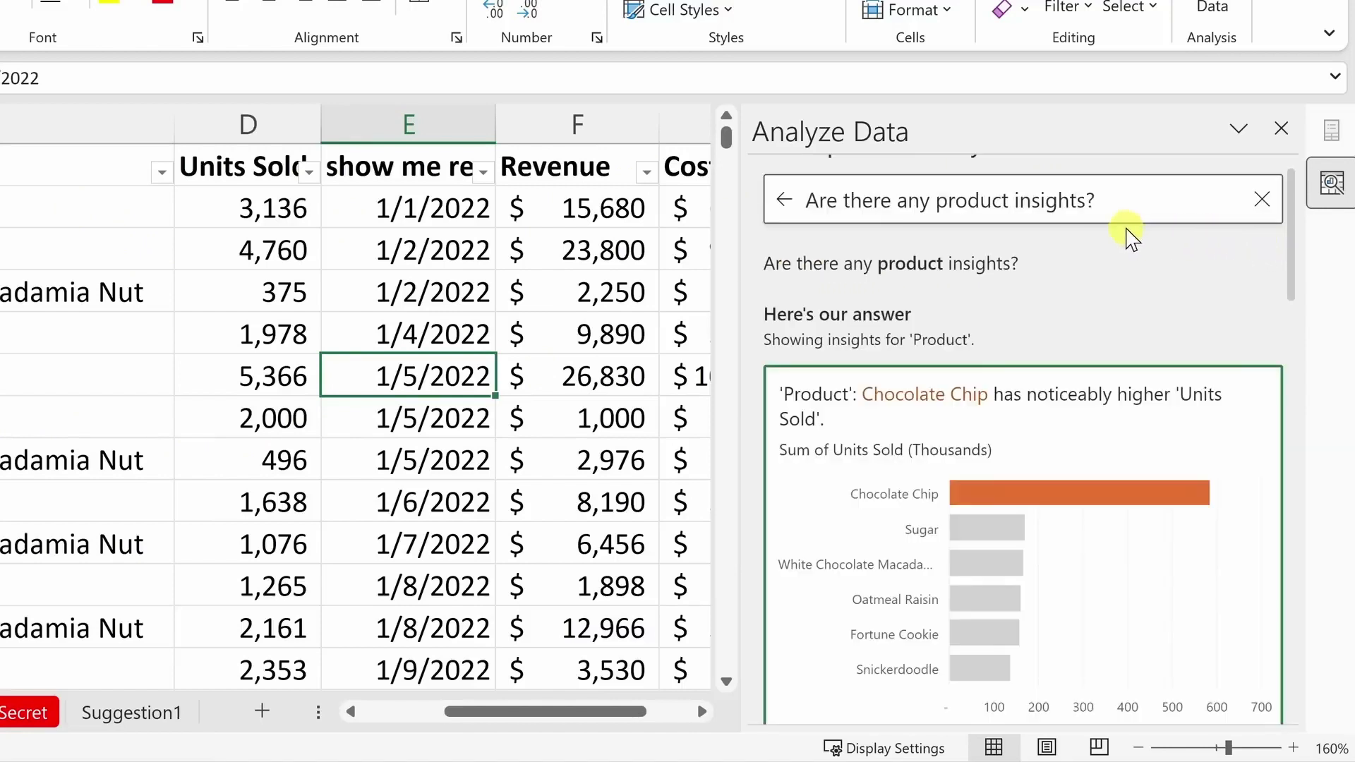
pyautogui.scroll(-3, 1125, 243)
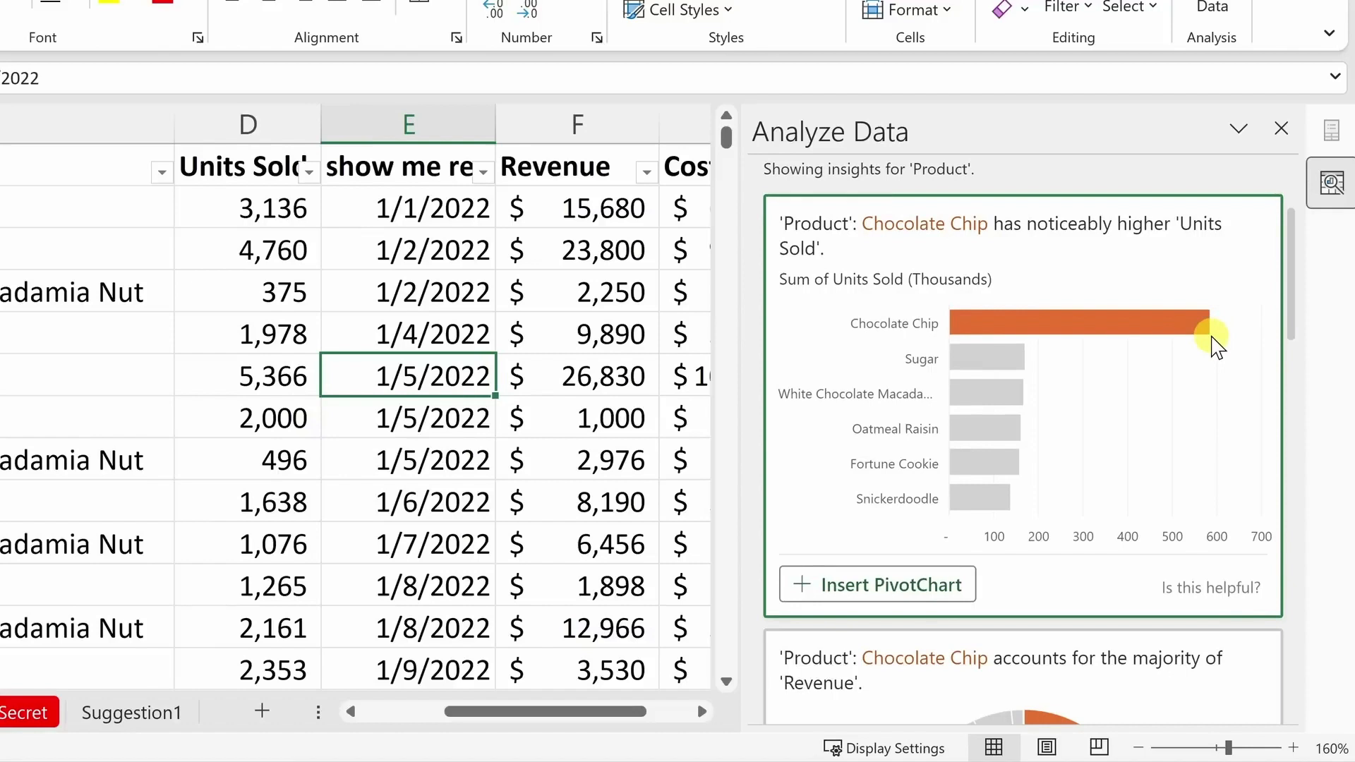
# - Replace the question with "revenue by customer" and submit it
pyautogui.scroll(3, 1214, 343)
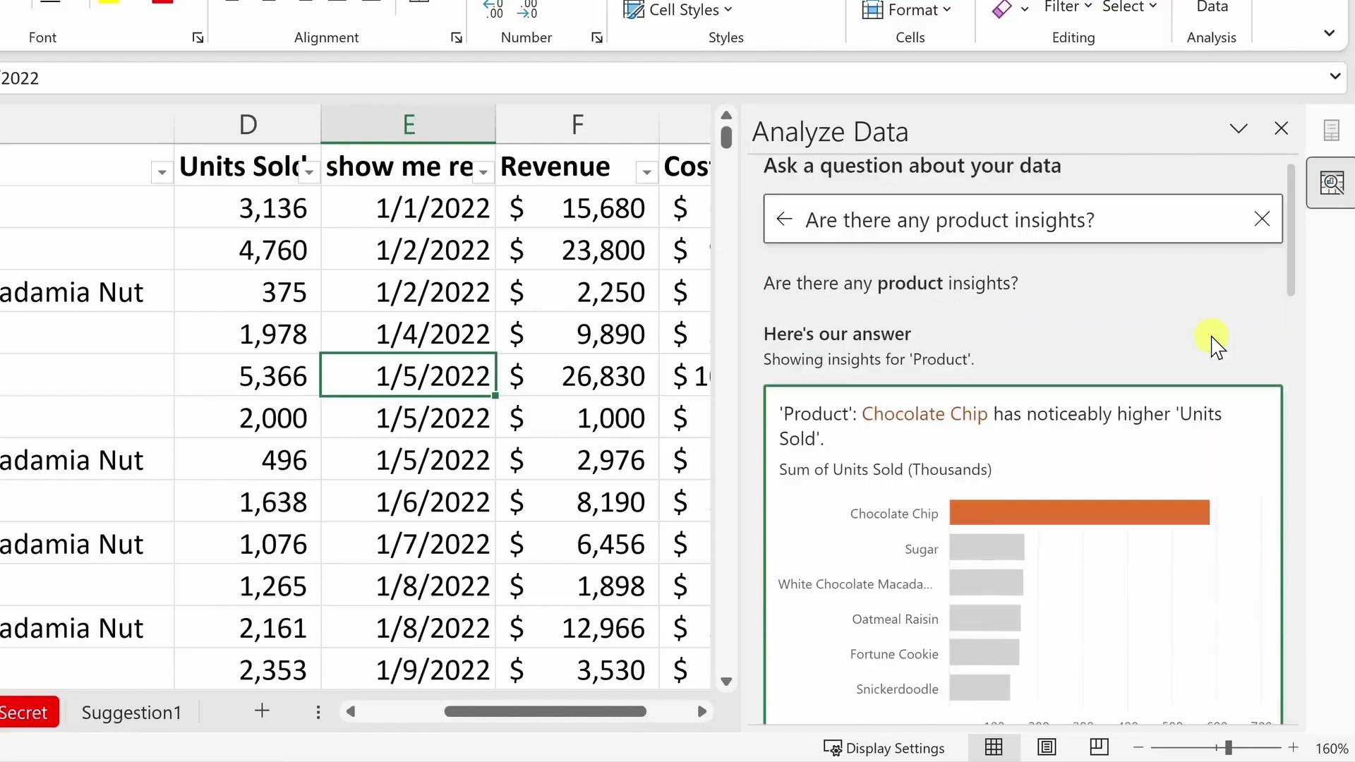
pyautogui.click(1266, 249)
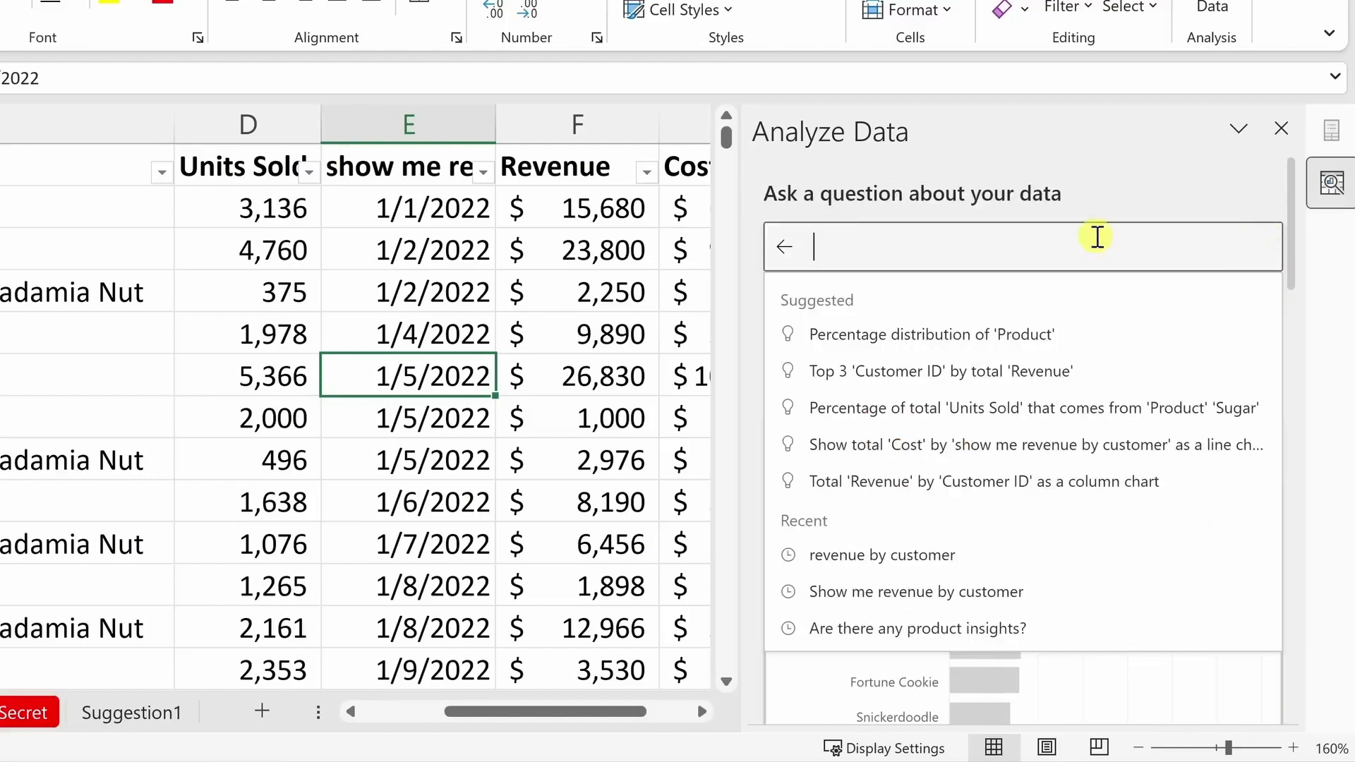
pyautogui.write('revenue by customer')
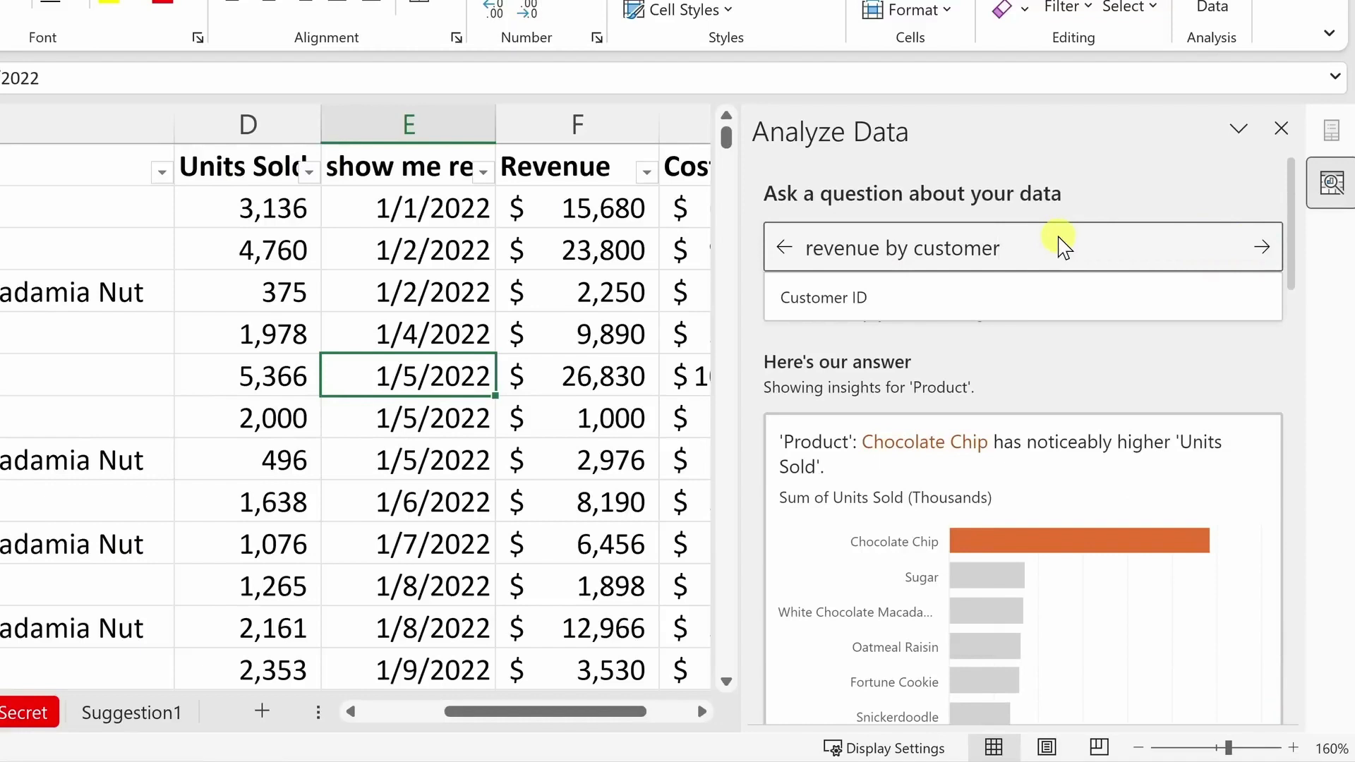
pyautogui.press('Return')
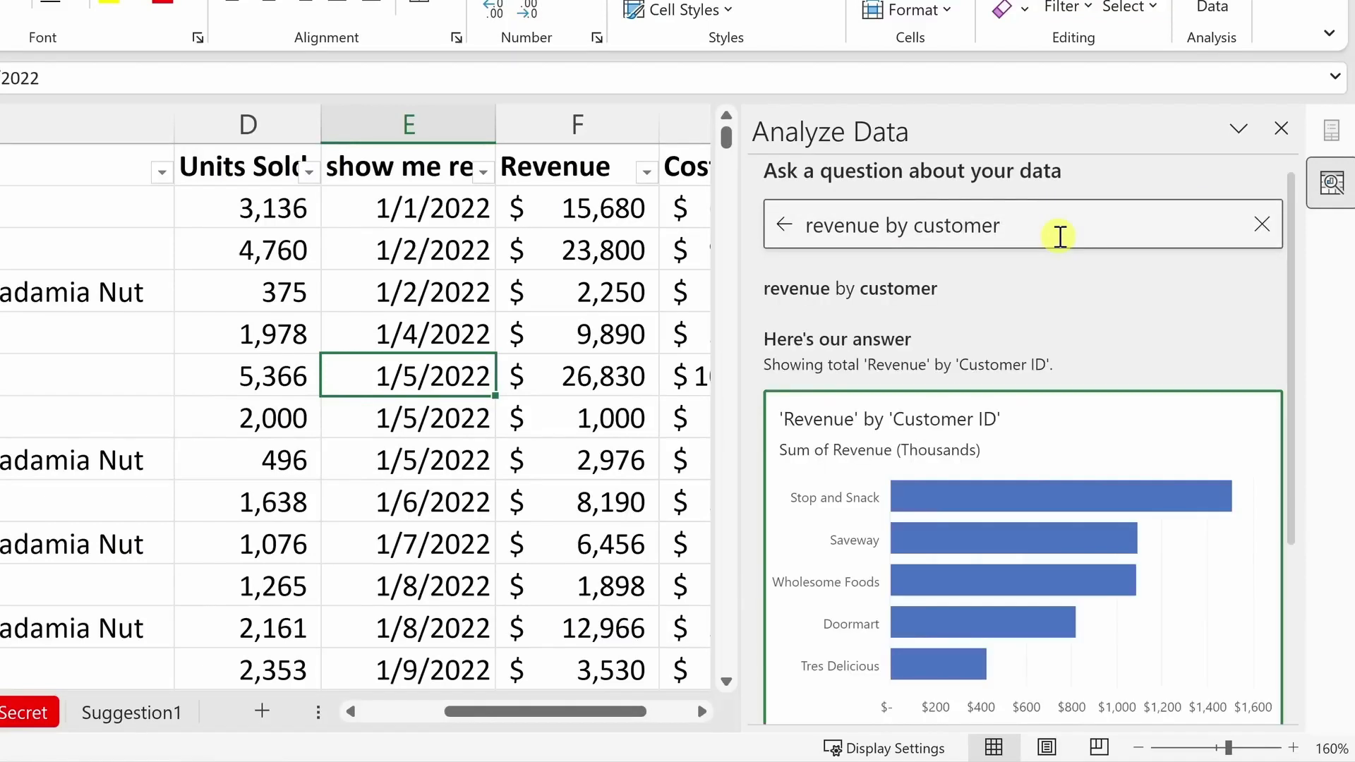
# - Expand the alternative answer Average 'Revenue' by 'Customer ID' below the revenue chart
pyautogui.scroll(-2, 1062, 261)
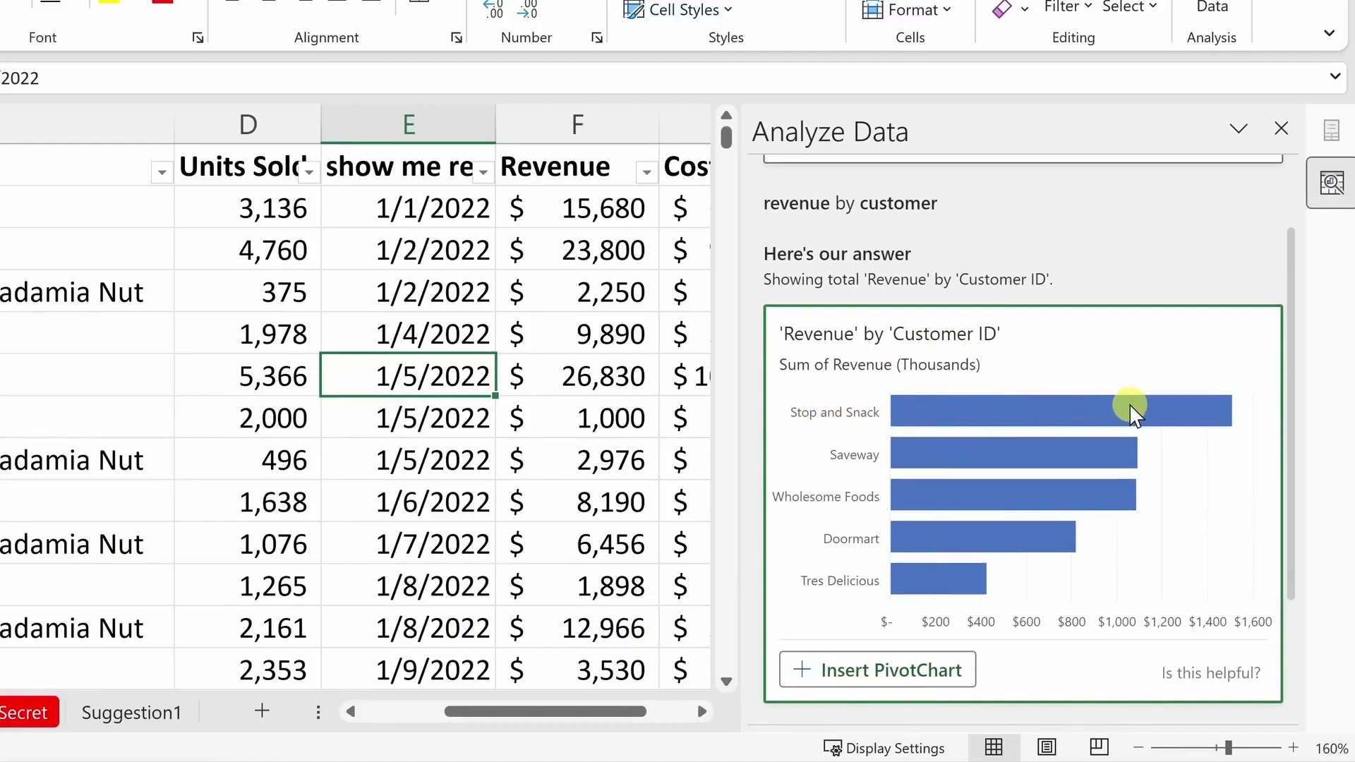
pyautogui.scroll(-1, 1129, 404)
pyautogui.scroll(-2, 1129, 404)
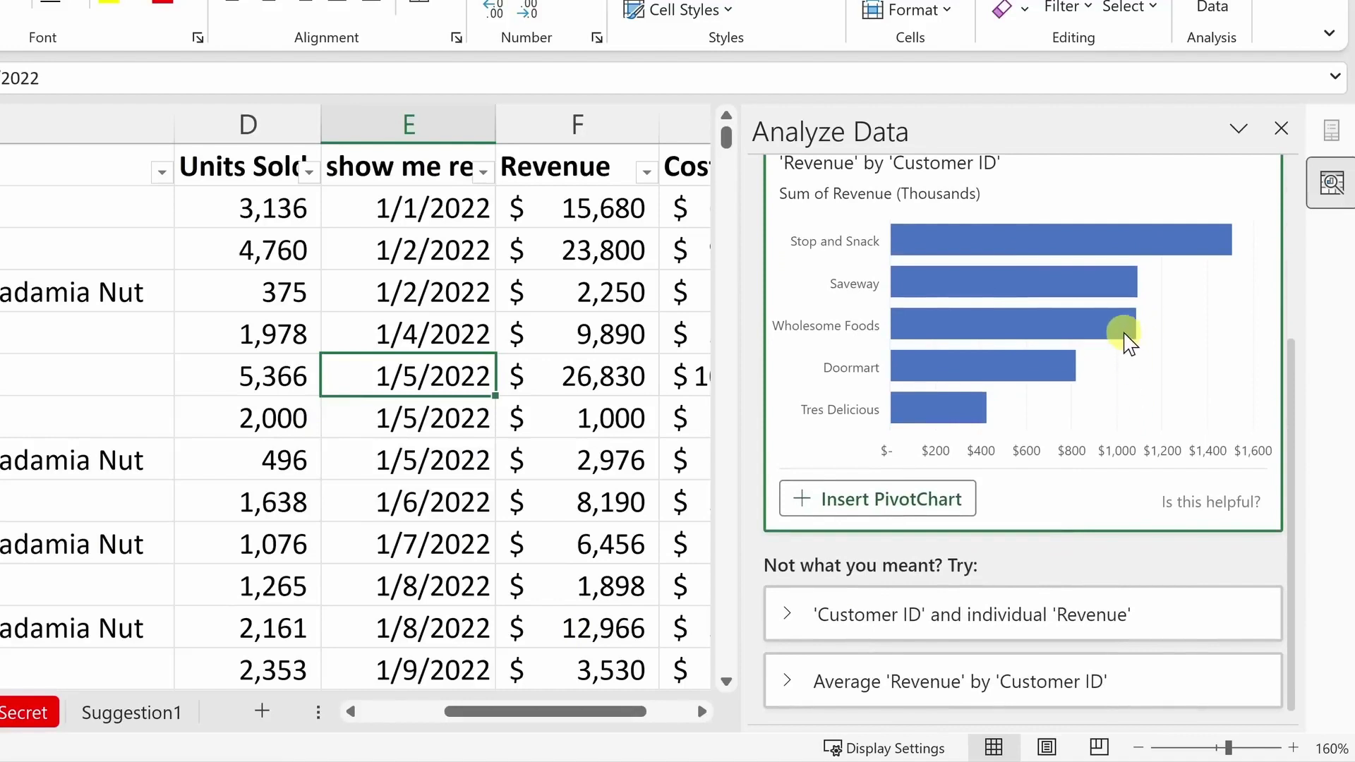
pyautogui.scroll(-1, 938, 303)
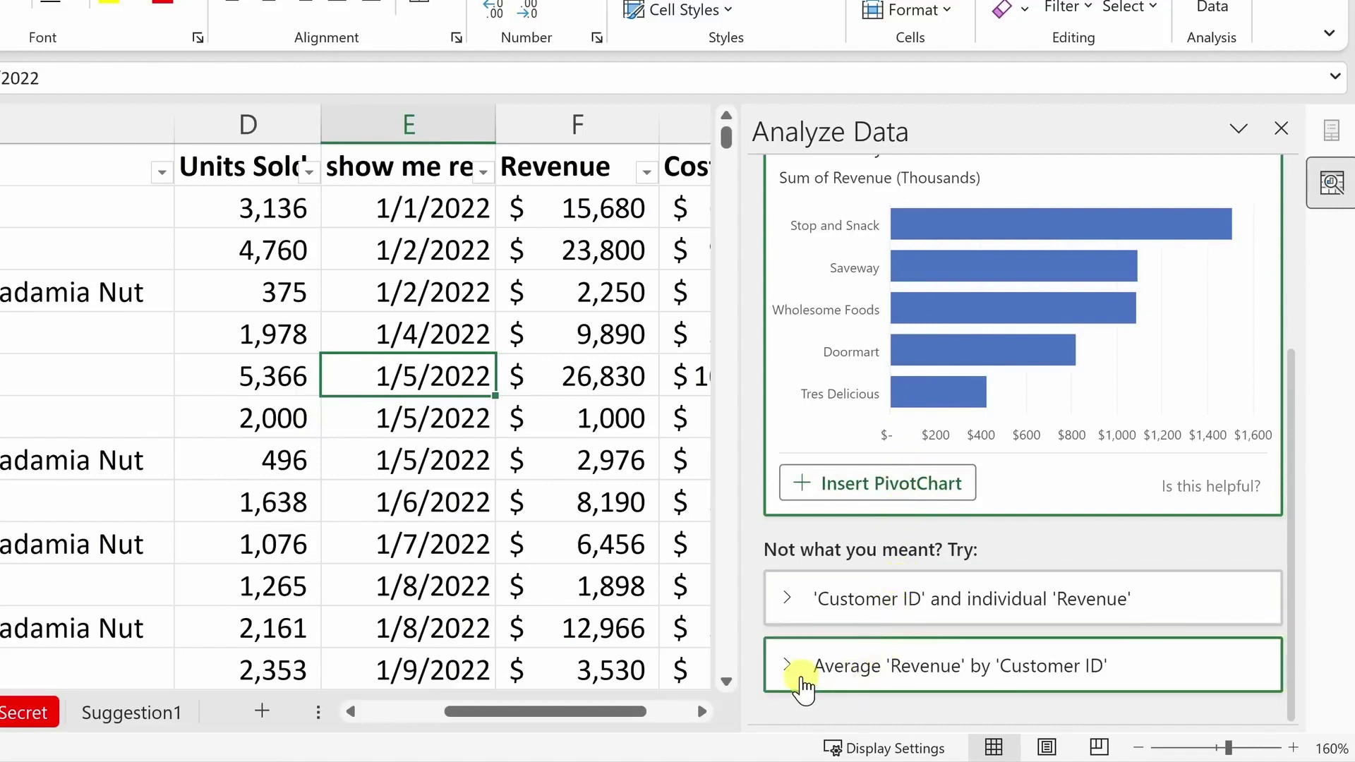
pyautogui.click(1080, 674)
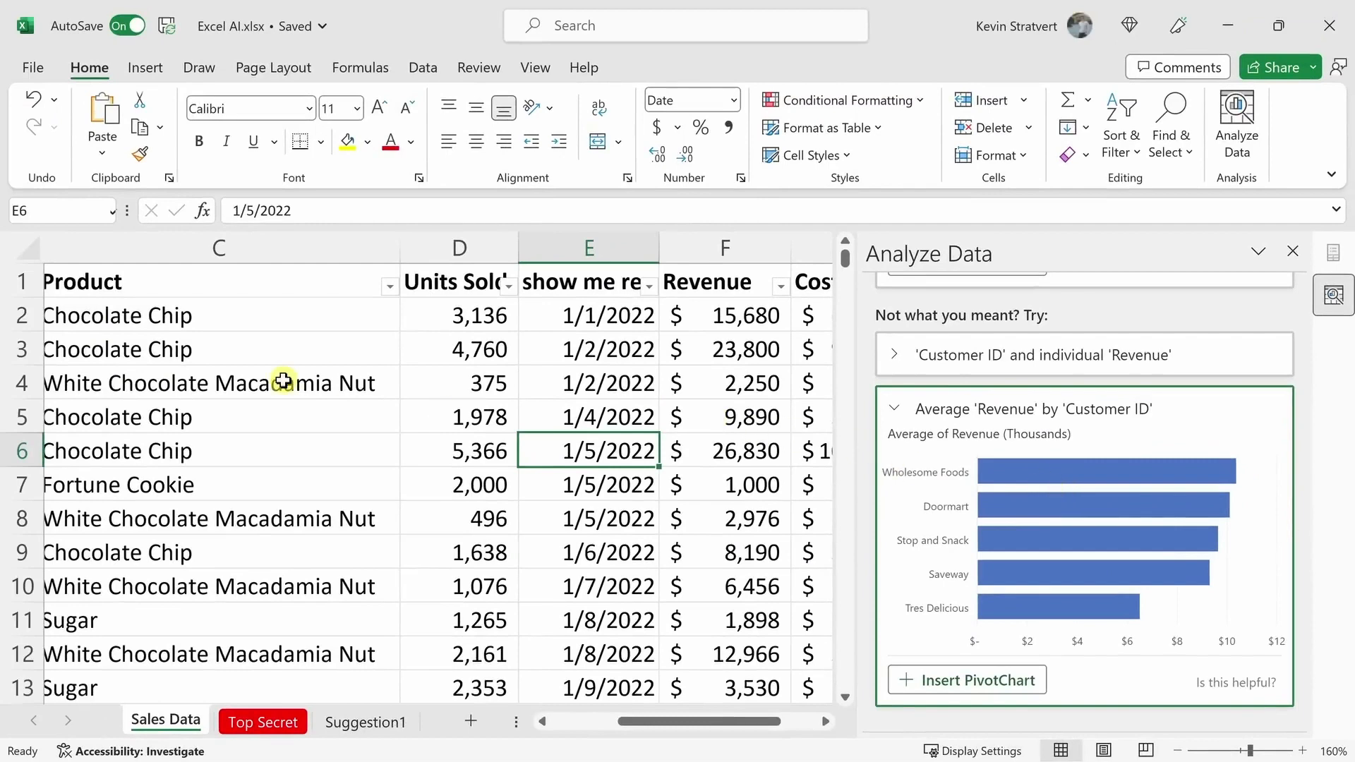
# - Examine the Revenue values in F2:F17 and the Cost values beside them by selecting each range
pyautogui.keyDown('ctrl'); pyautogui.scroll(-2, 472, 423); pyautogui.keyUp('ctrl')
pyautogui.keyDown('ctrl'); pyautogui.scroll(-3, 473, 426); pyautogui.keyUp('ctrl')
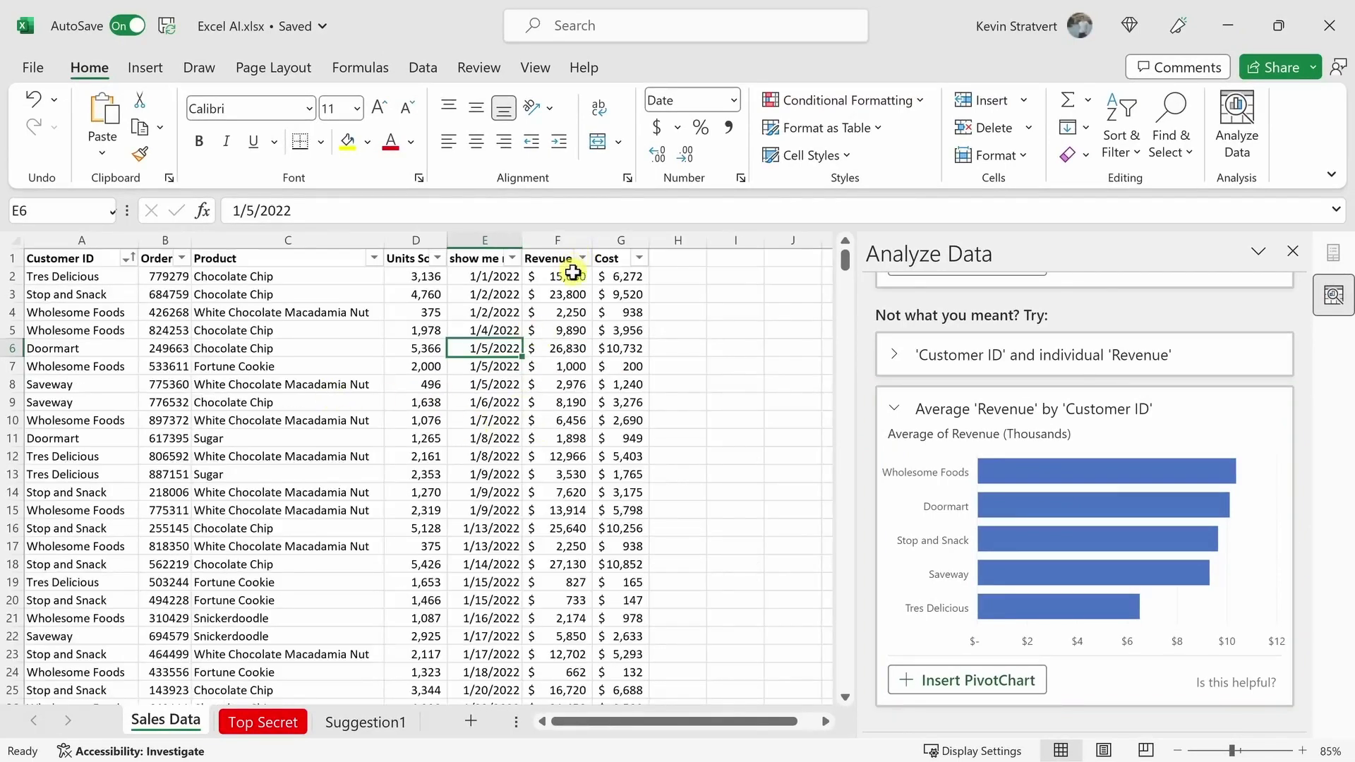
pyautogui.moveTo(573, 275); pyautogui.dragTo(575, 515)
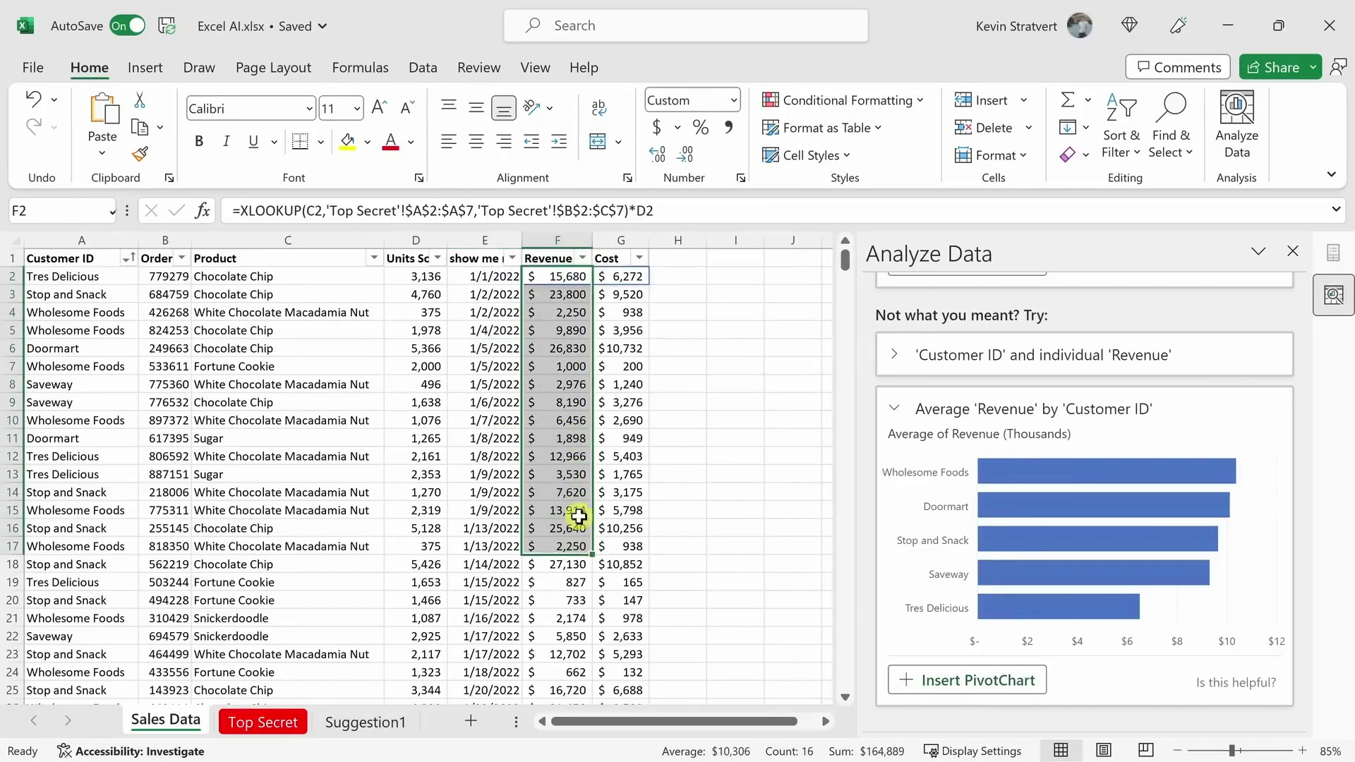
pyautogui.moveTo(629, 277); pyautogui.dragTo(633, 499)
pyautogui.click(557, 402)
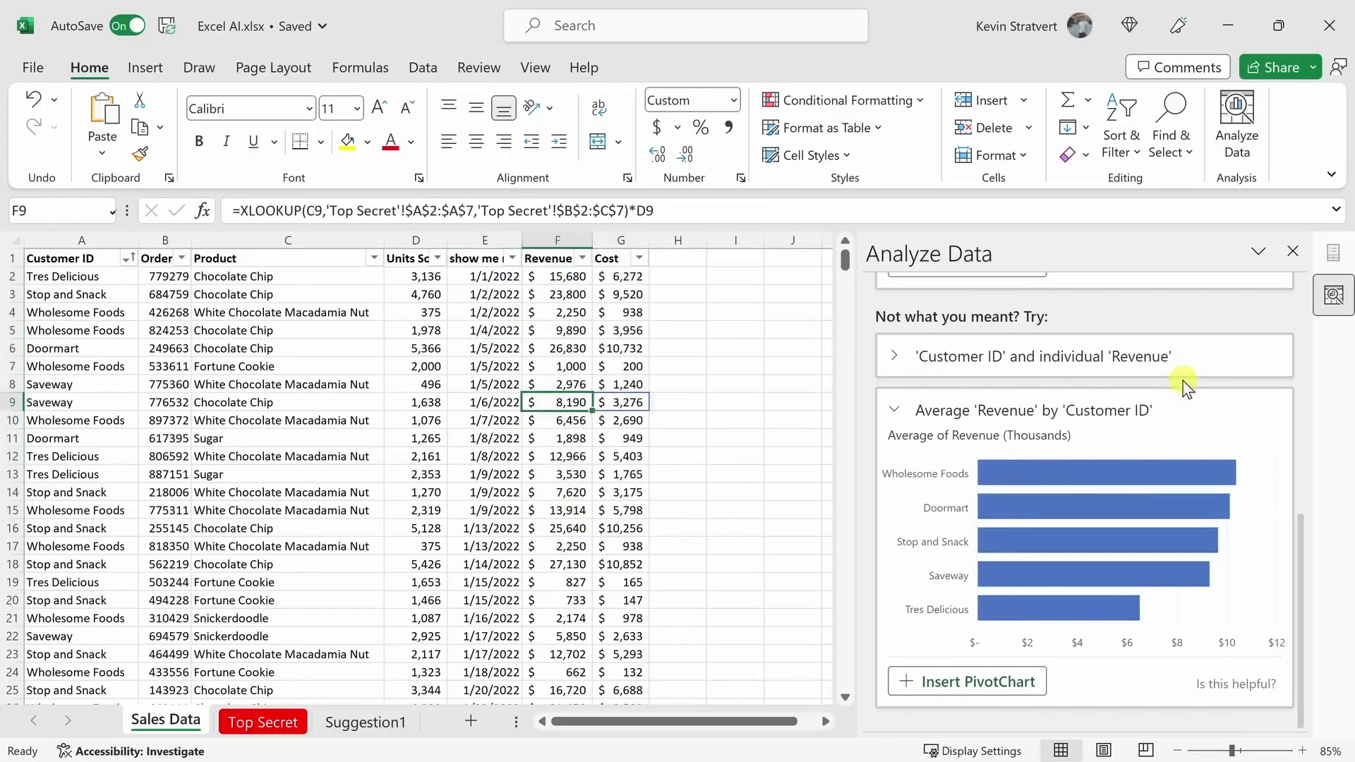
# - Replace the question with "what is the total profit" and submit it
pyautogui.scroll(5, 1186, 386)
pyautogui.click(1257, 236)
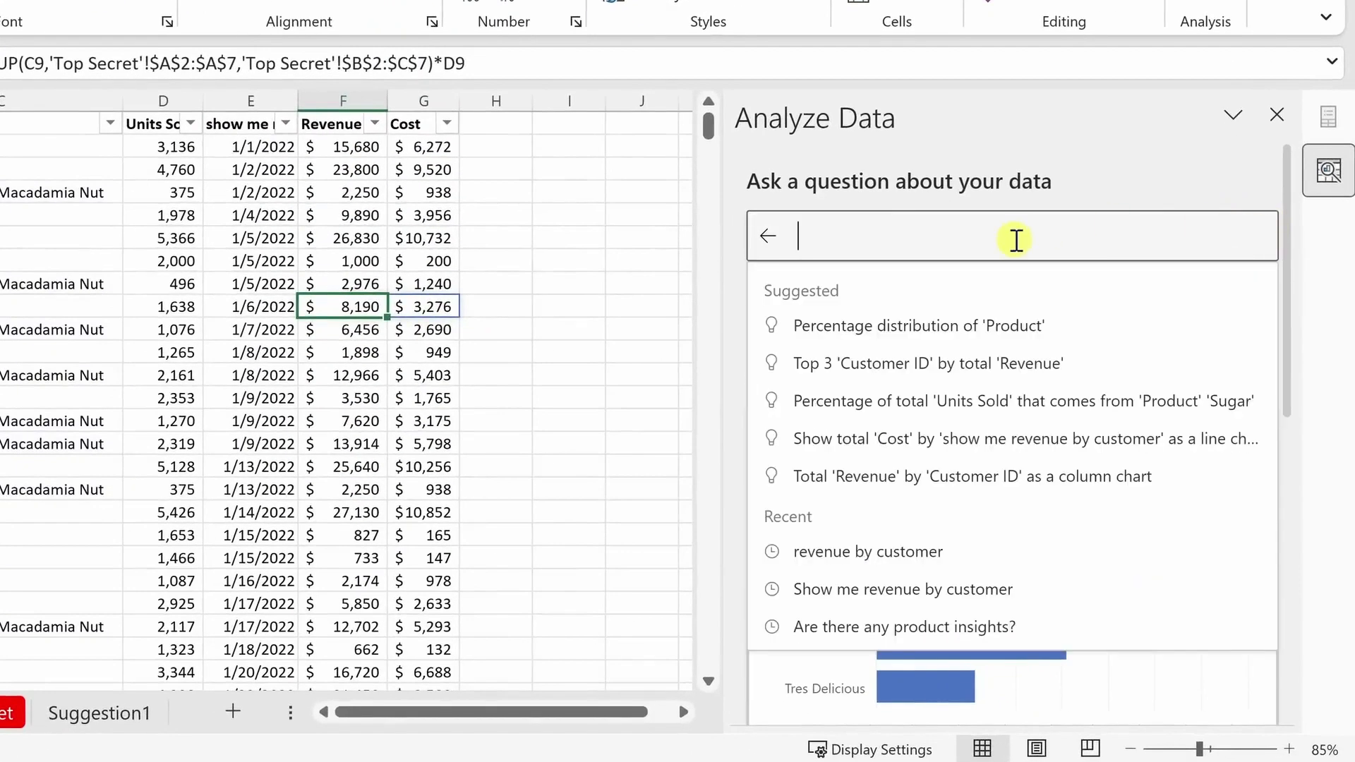
pyautogui.write('what is the t')
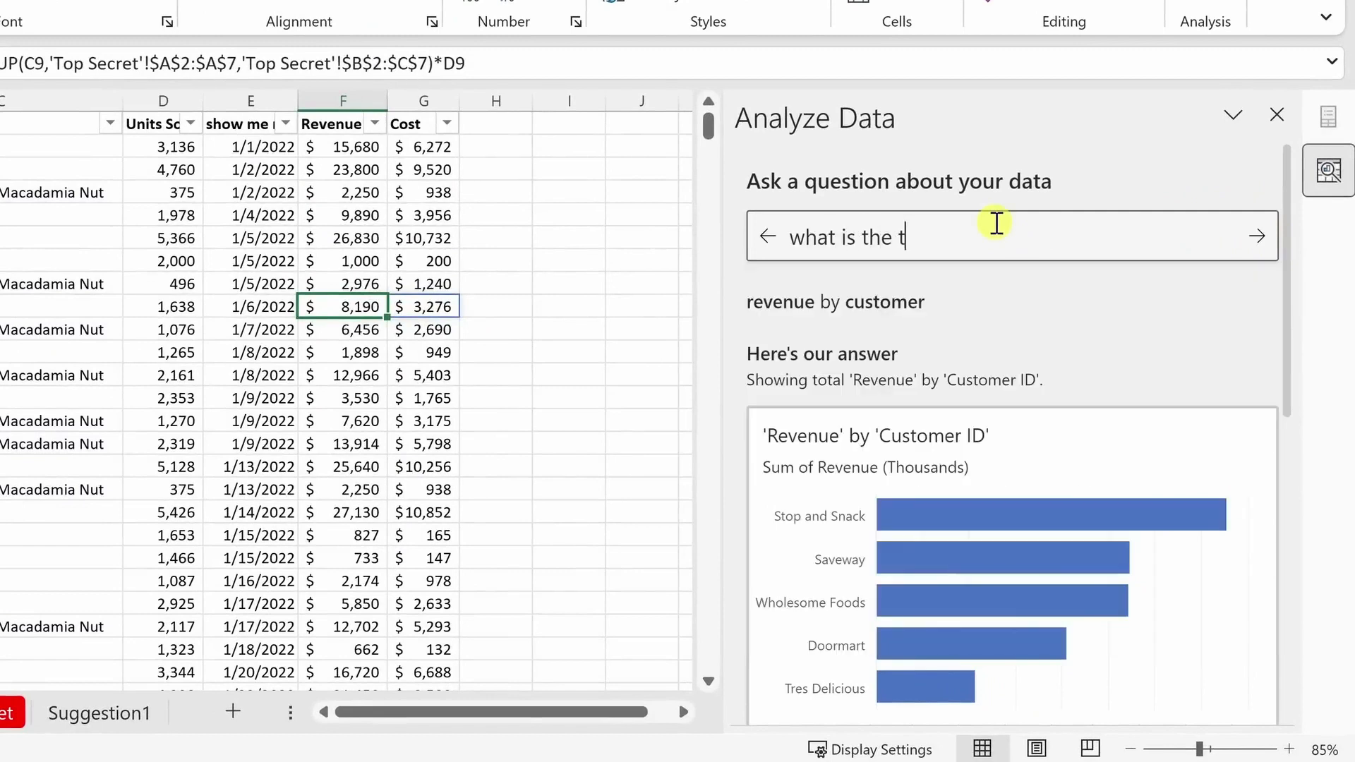
pyautogui.write('otal profit')
pyautogui.press('Return')
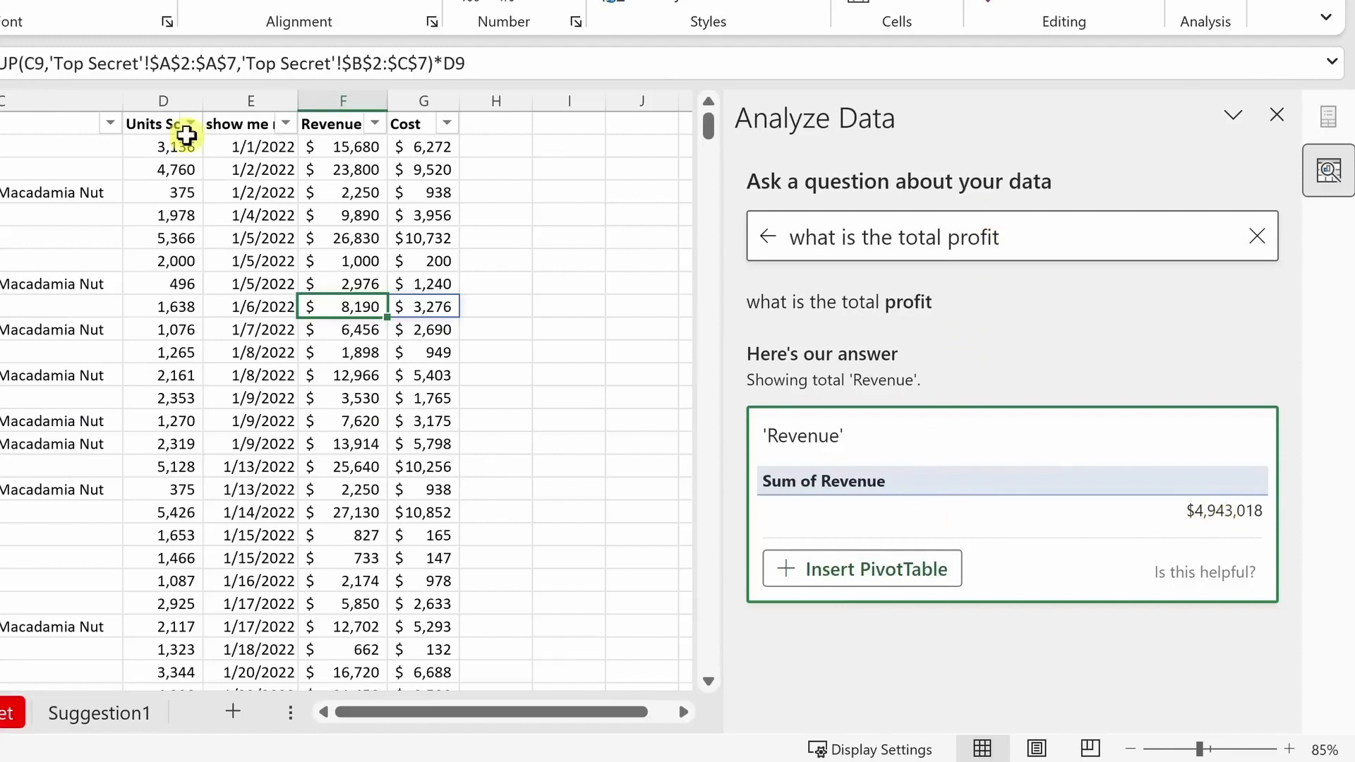
# - Compare the Revenue column with the Cost column, selecting F2:F18 and the matching Cost cells
pyautogui.moveTo(364, 148); pyautogui.dragTo(348, 511)
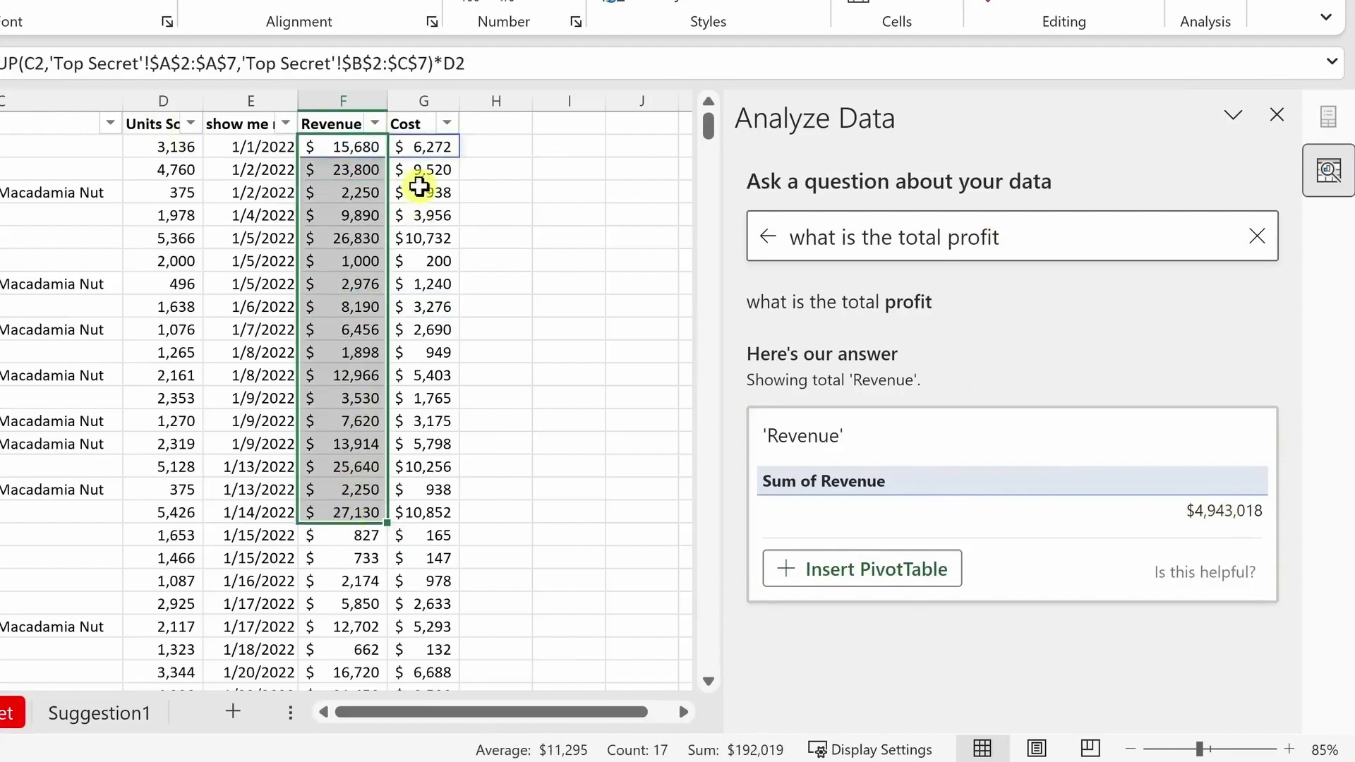
pyautogui.moveTo(426, 145); pyautogui.dragTo(432, 515)
pyautogui.click(451, 417)
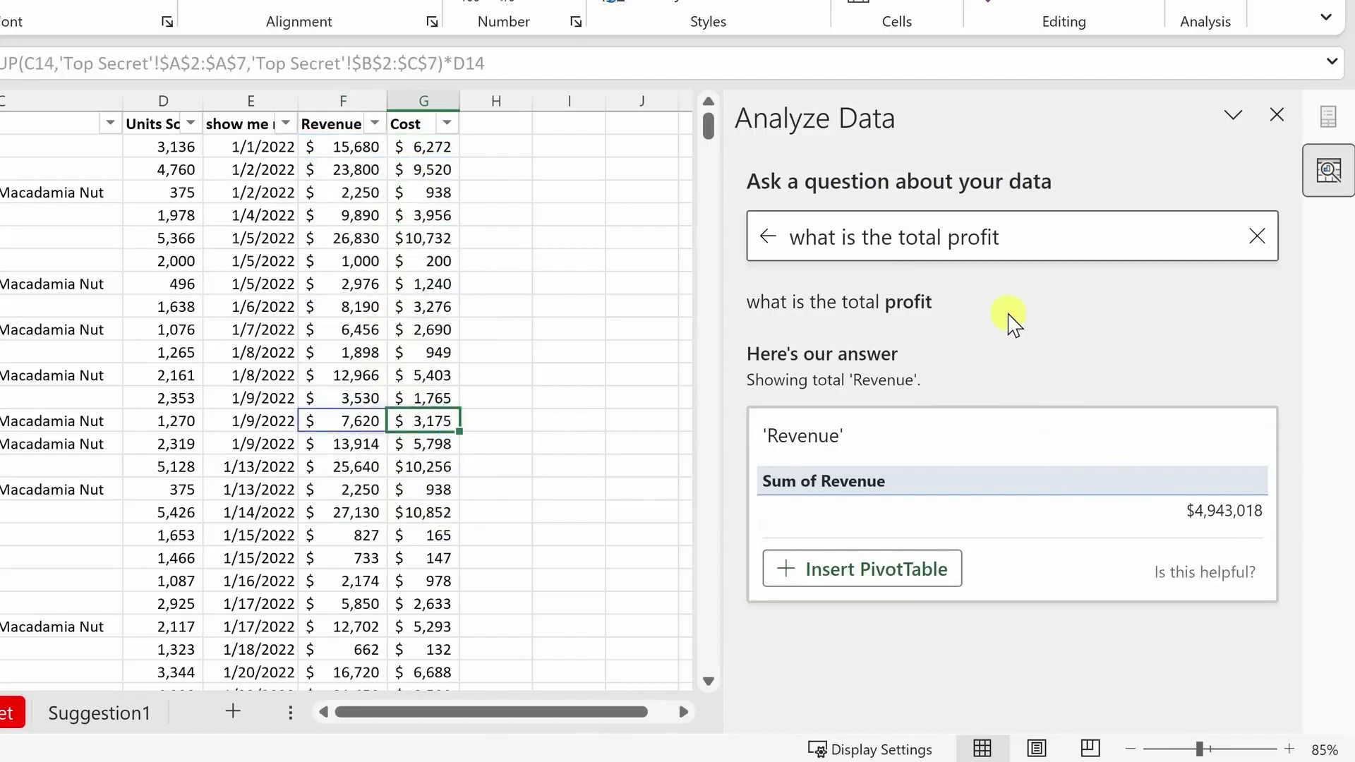
# - Reword the profit question as "total revenue minus total cost" and submit it
pyautogui.moveTo(998, 240); pyautogui.dragTo(666, 206)
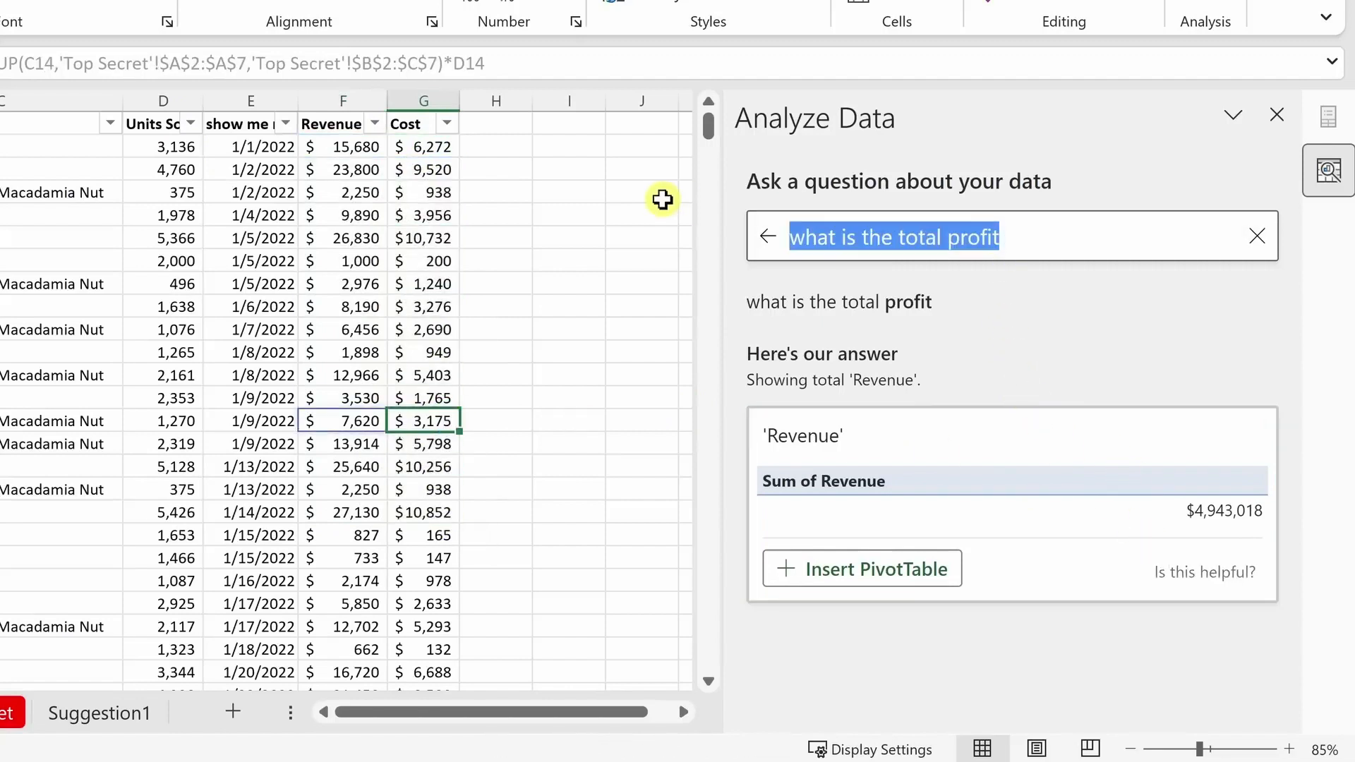
pyautogui.write('total revenue m')
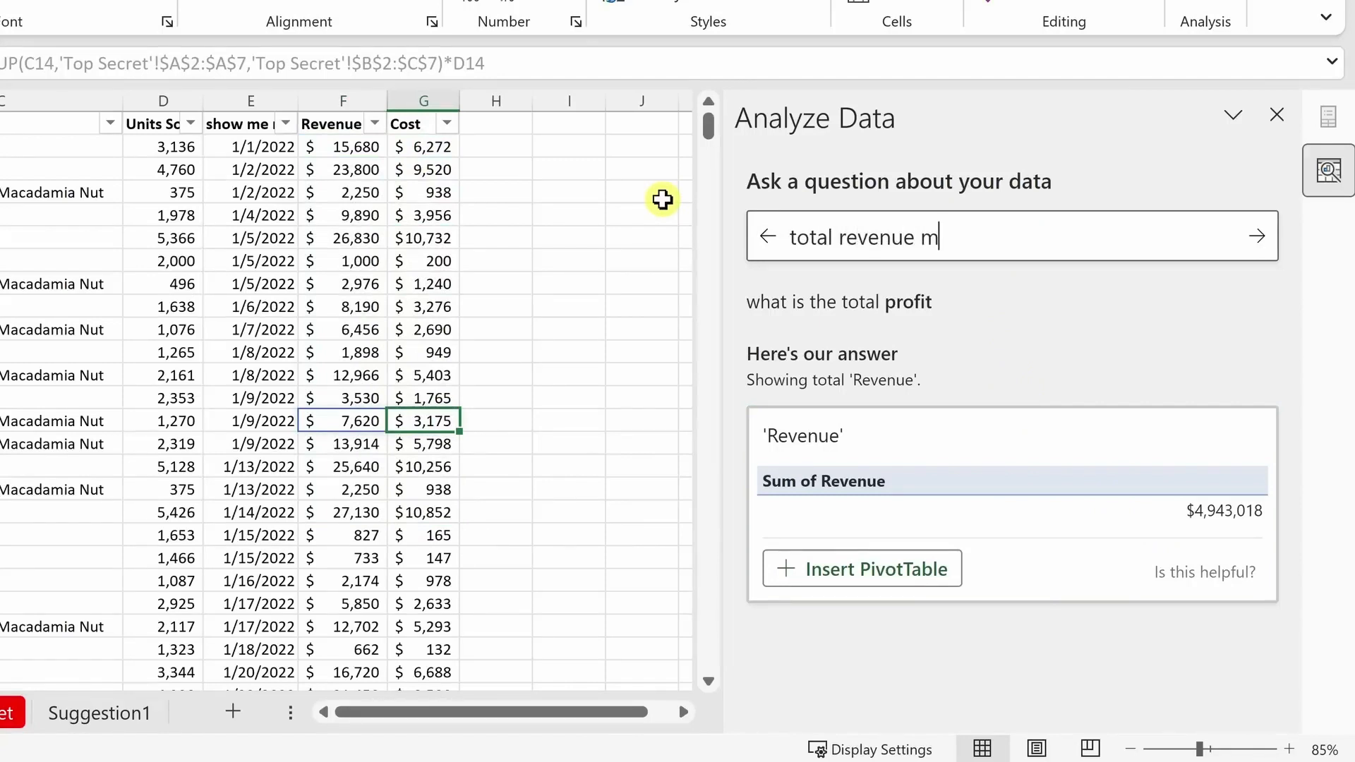
pyautogui.write('inus total cost')
pyautogui.press('Return')
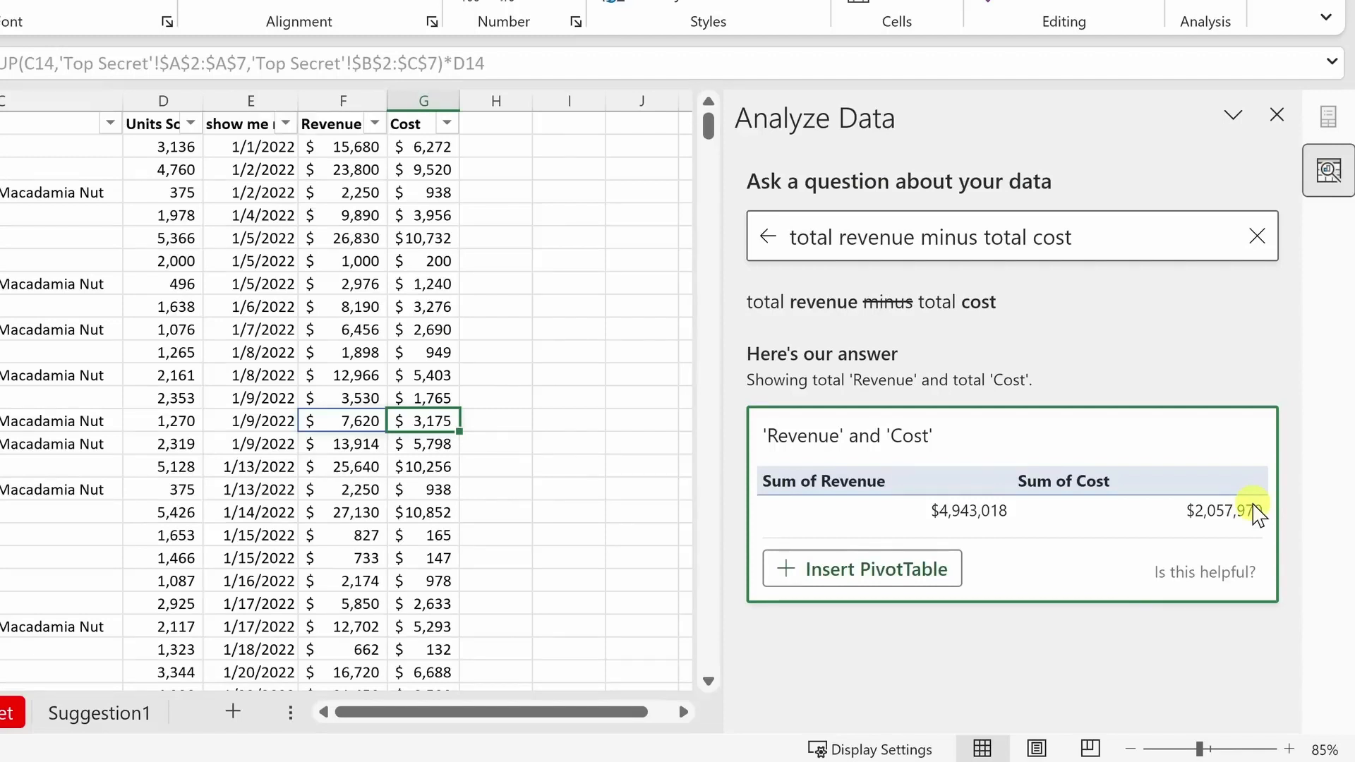
# - Leave the current answer and review the suggested questions and the sample insights in Analyze Data
pyautogui.click(768, 235)
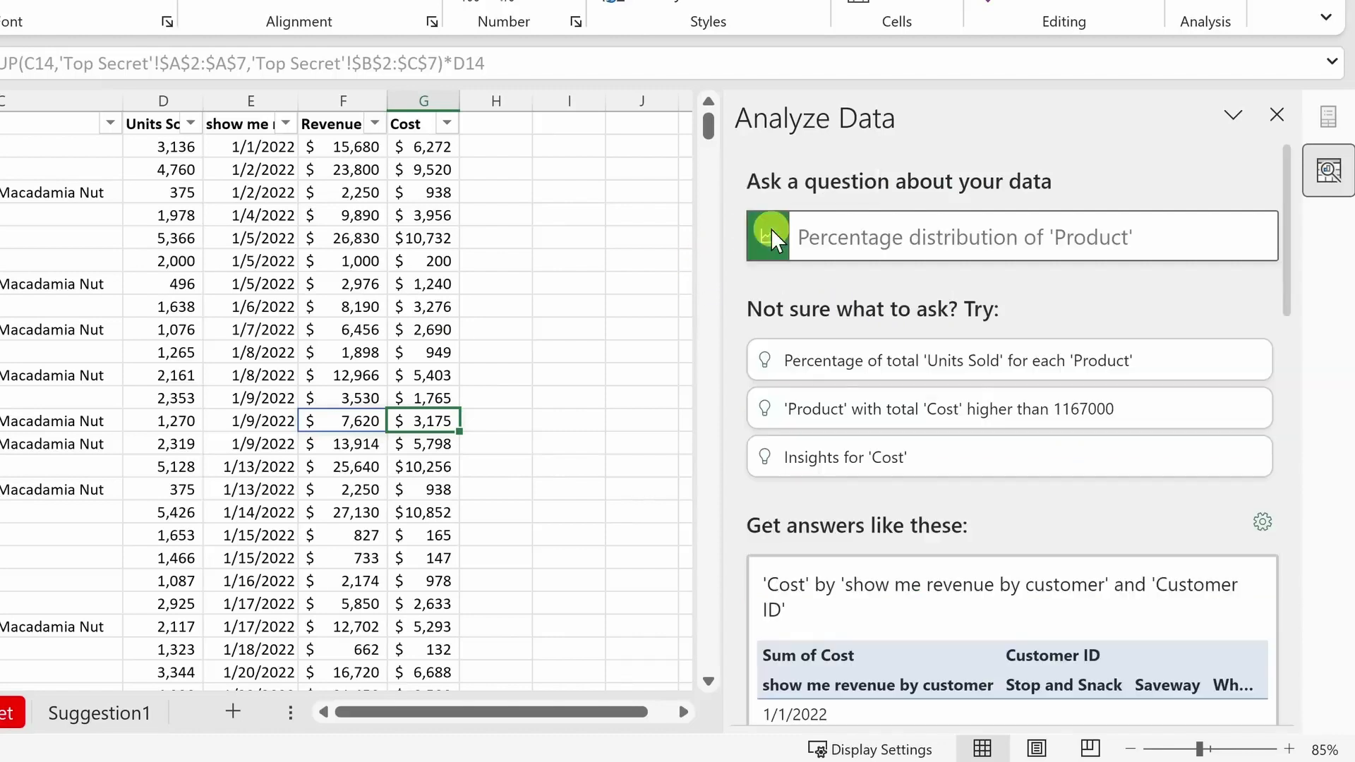
pyautogui.click(839, 368)
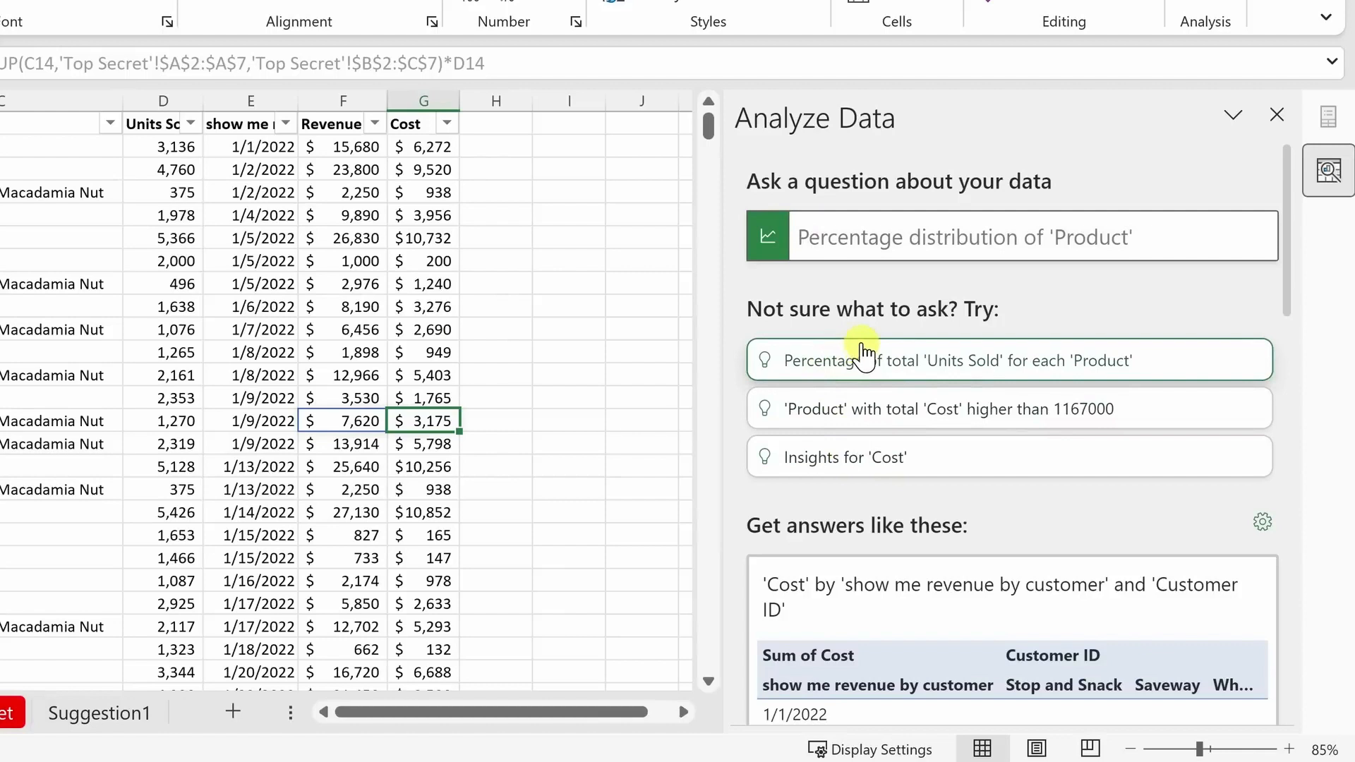
pyautogui.scroll(-5, 864, 351)
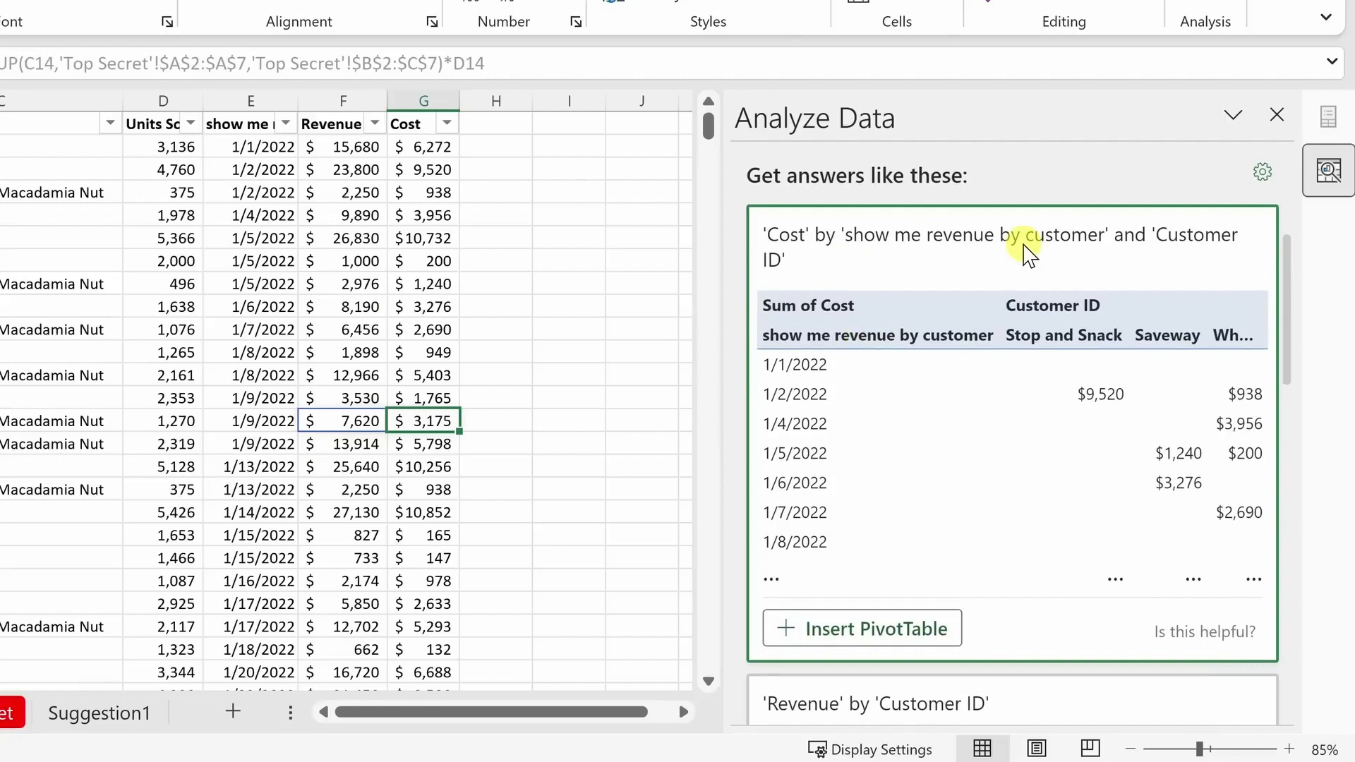
pyautogui.scroll(-6, 1025, 247)
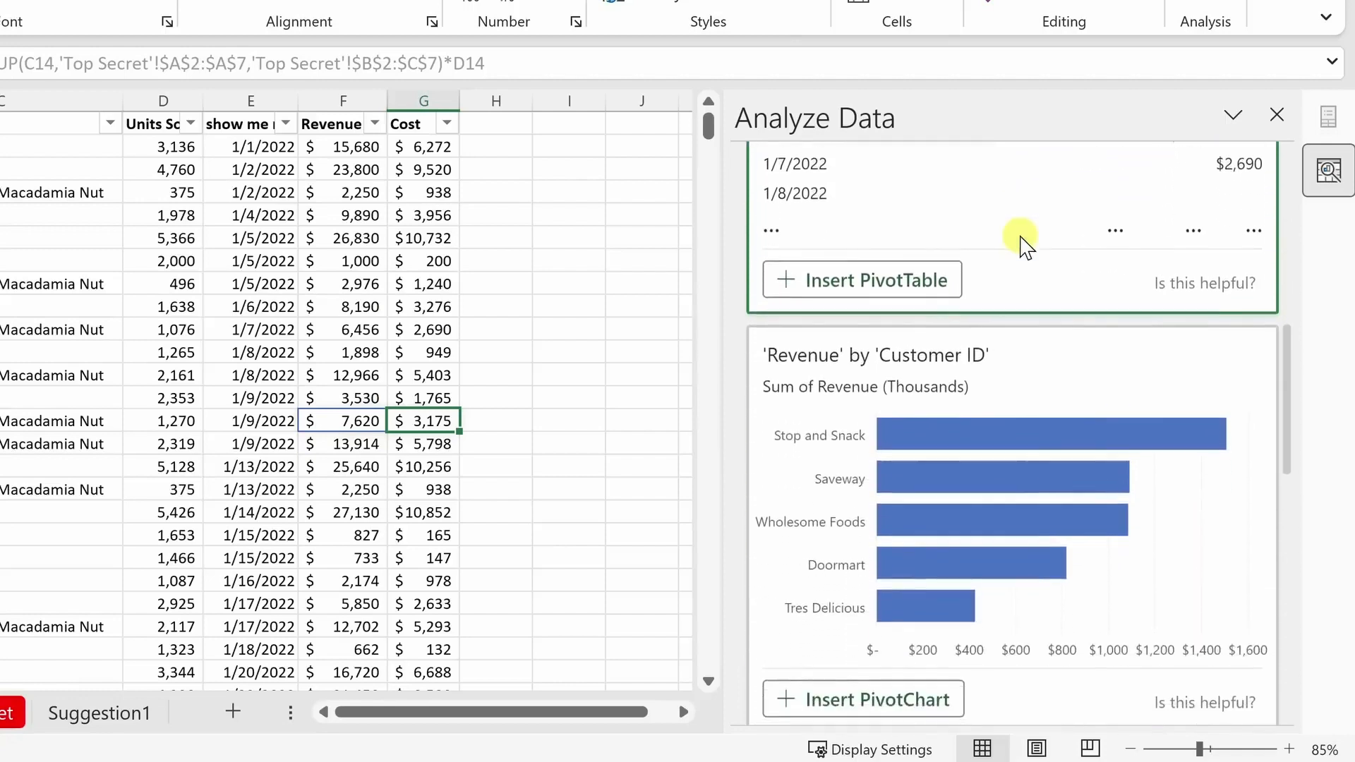
pyautogui.scroll(-6, 1065, 281)
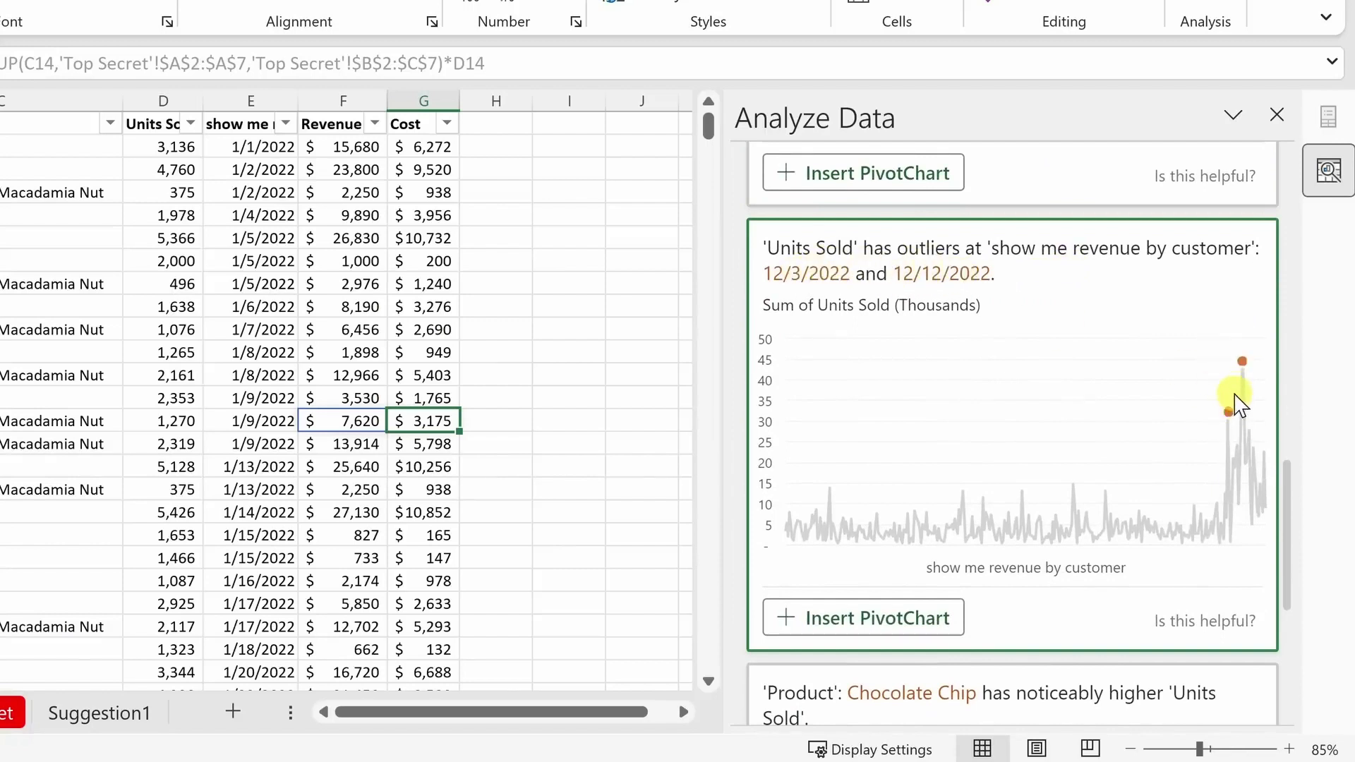
pyautogui.scroll(-6, 1237, 399)
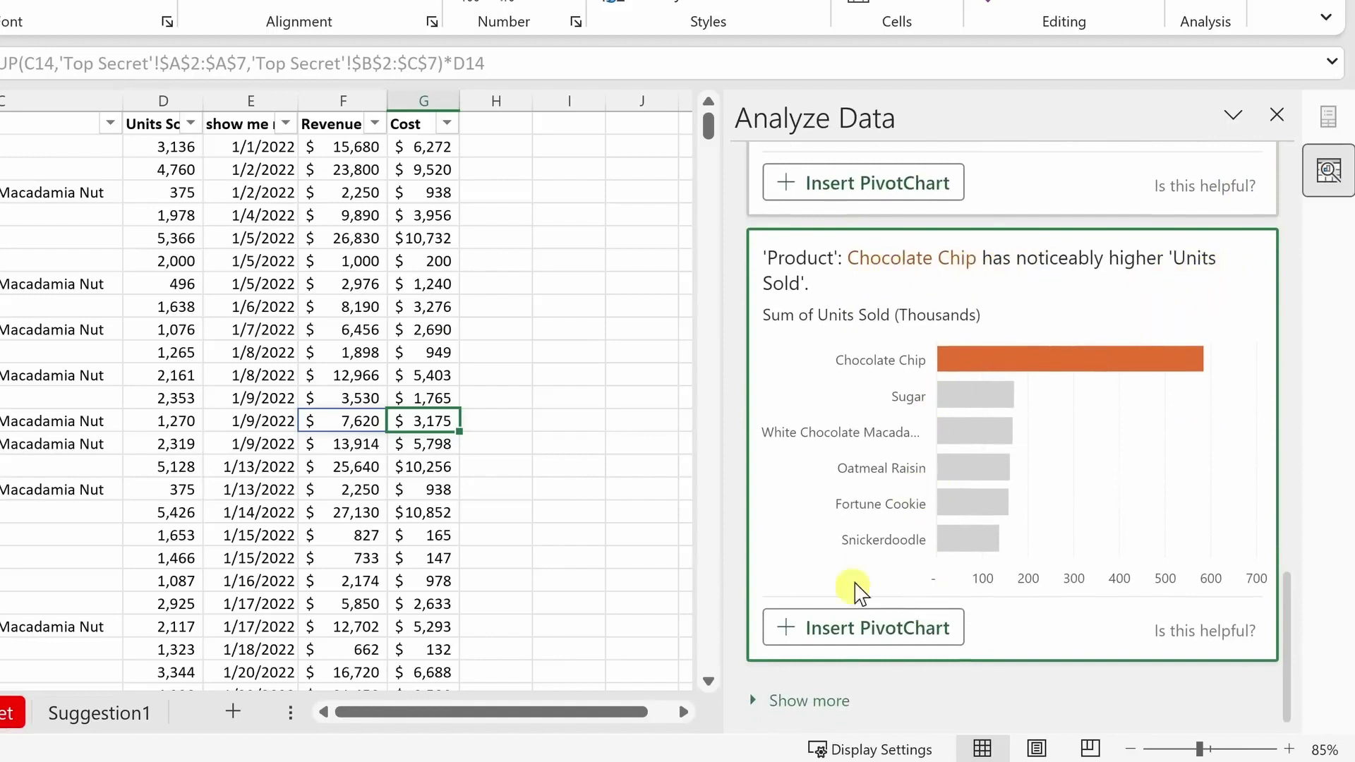
# - Show more automatic insights and look through the additional charts on revenue, cost and units sold
pyautogui.click(812, 700)
pyautogui.scroll(-2, 887, 539)
pyautogui.scroll(-15, 891, 540)
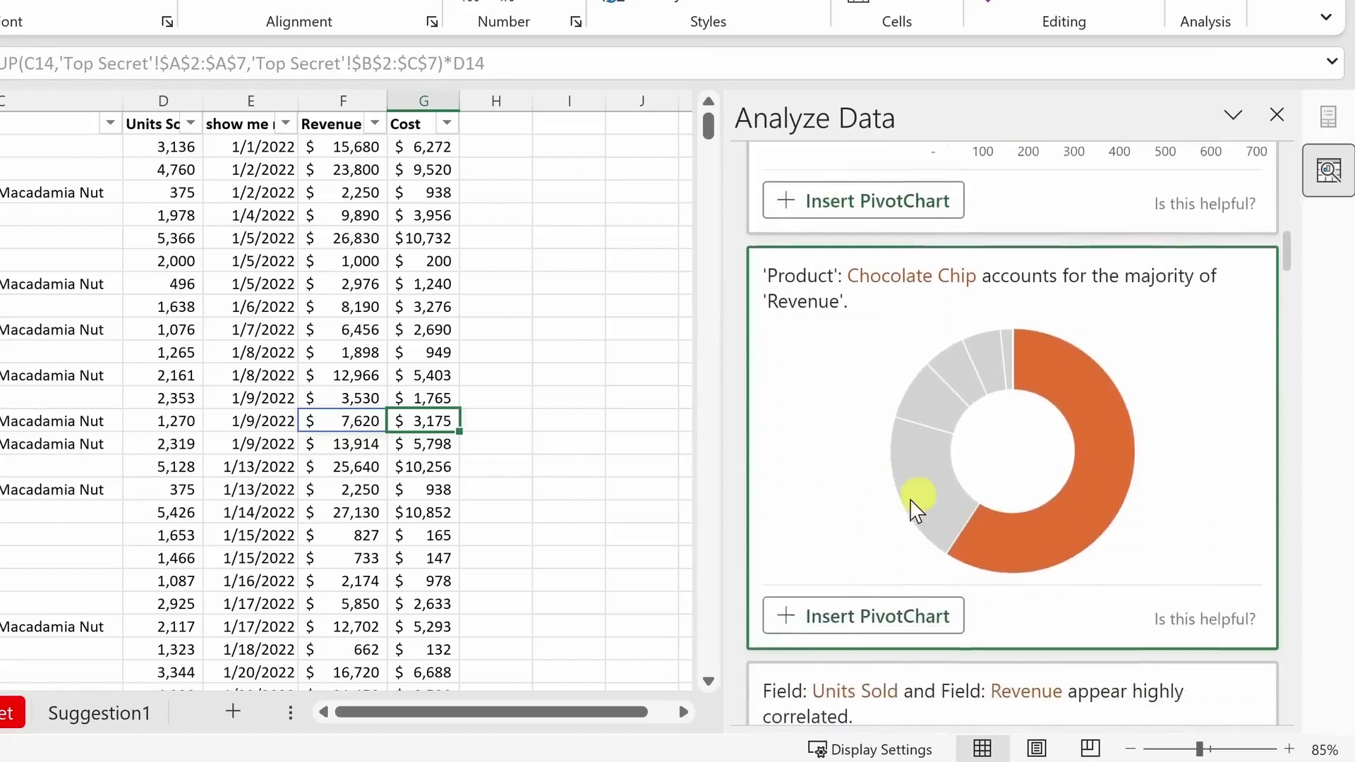
pyautogui.scroll(-20, 1198, 390)
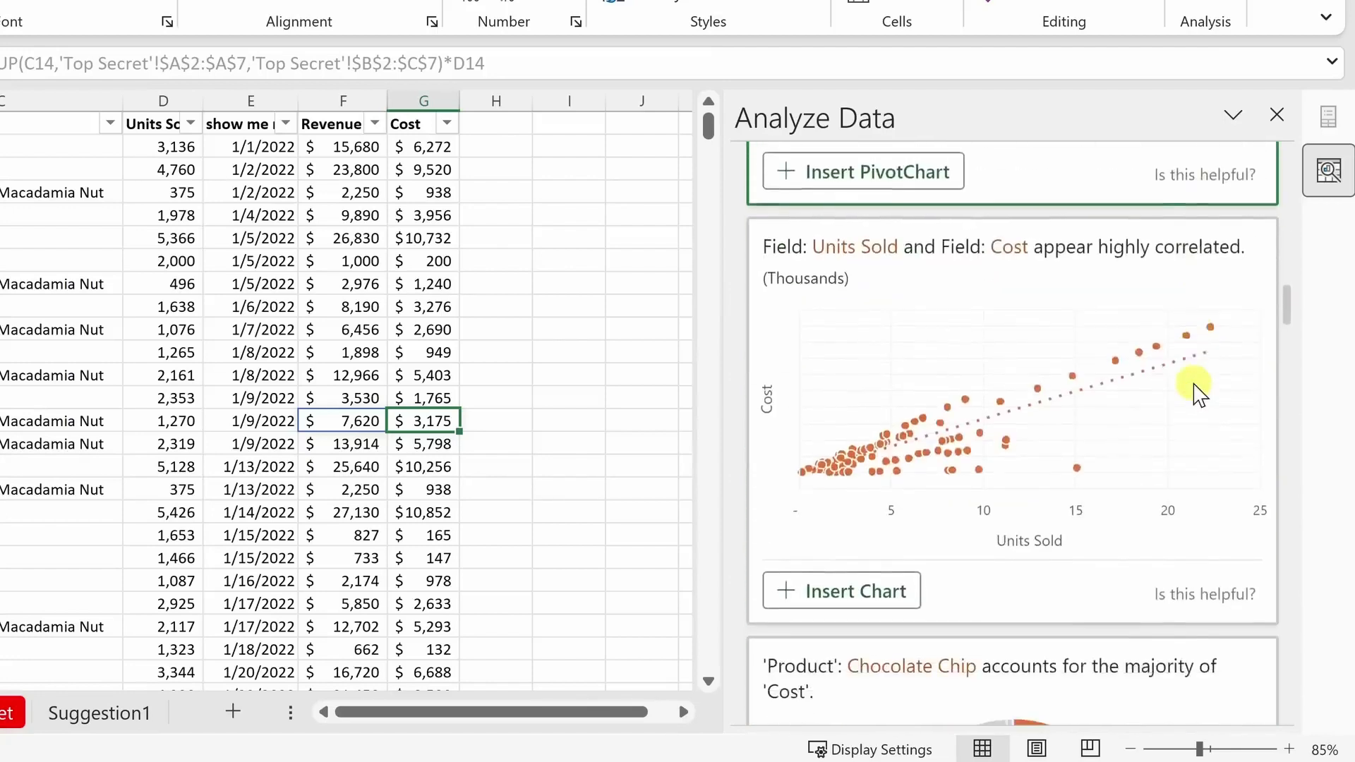
pyautogui.scroll(-15, 1198, 387)
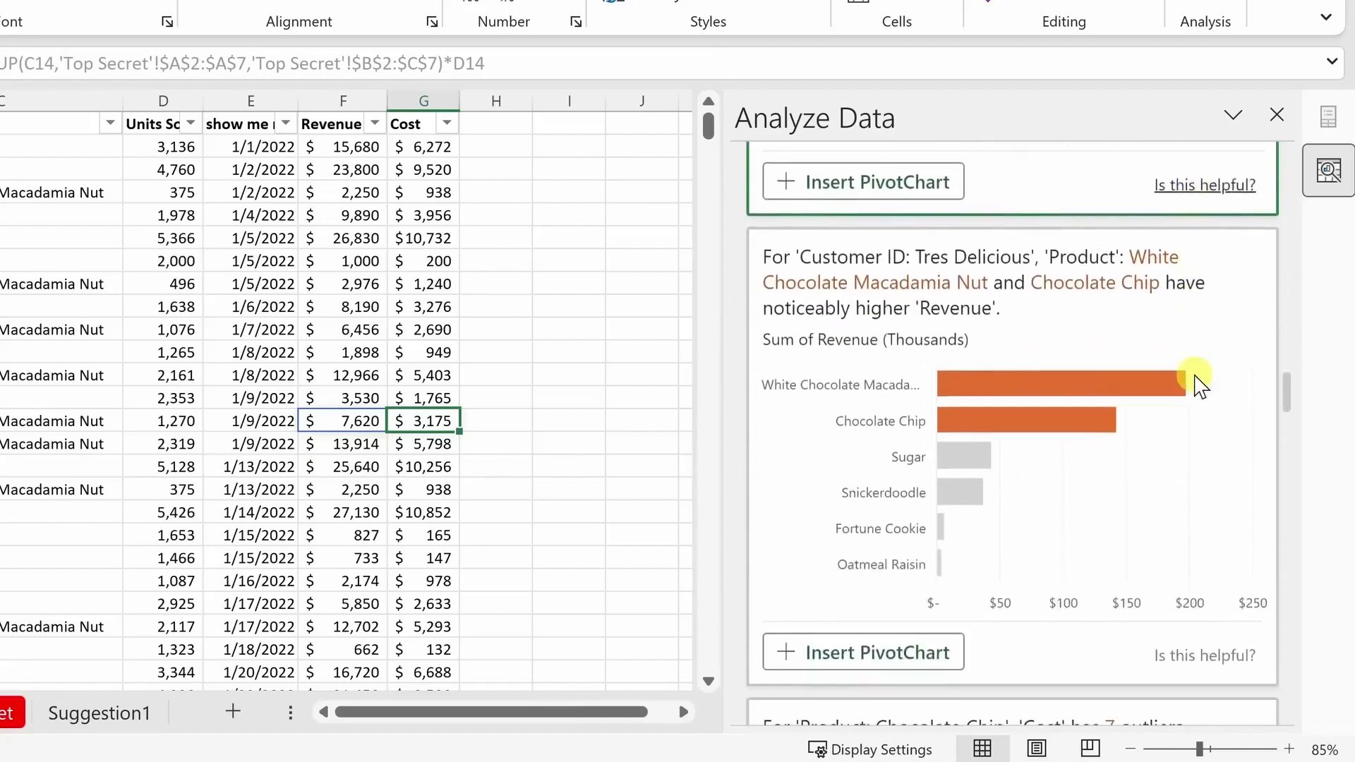
pyautogui.scroll(-15, 1193, 387)
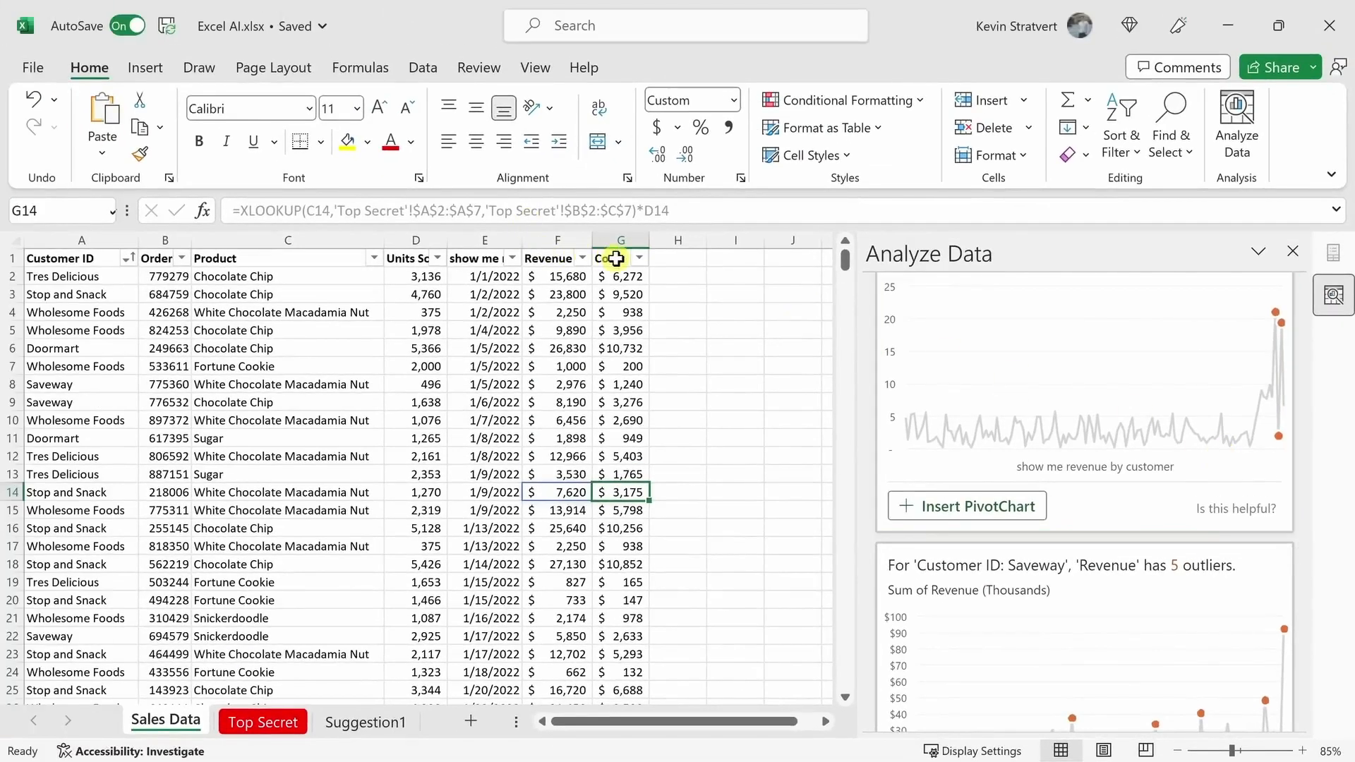
# - Check the column headers in A1:G1 and return to the question box above the Analyze Data insights
pyautogui.moveTo(613, 258); pyautogui.dragTo(78, 257)
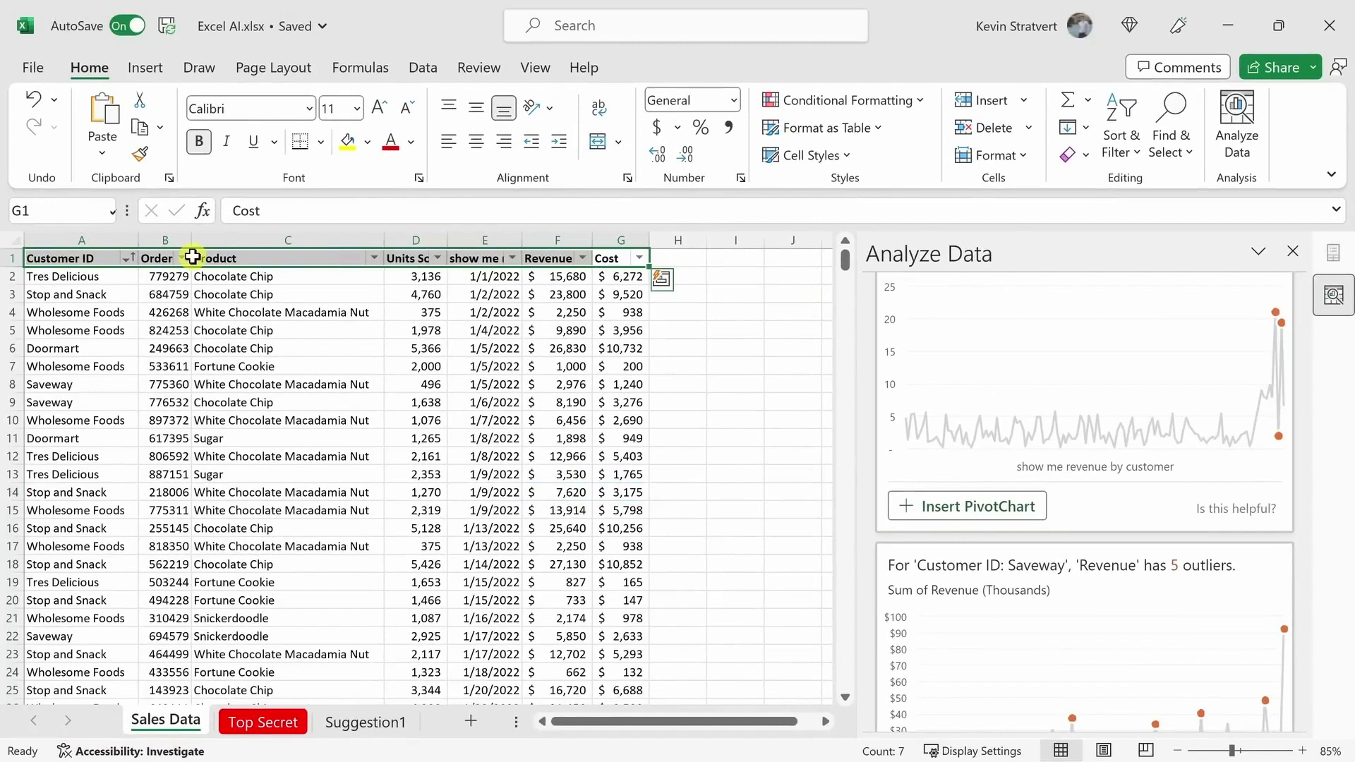
pyautogui.click(339, 259)
pyautogui.scroll(-10, 1158, 342)
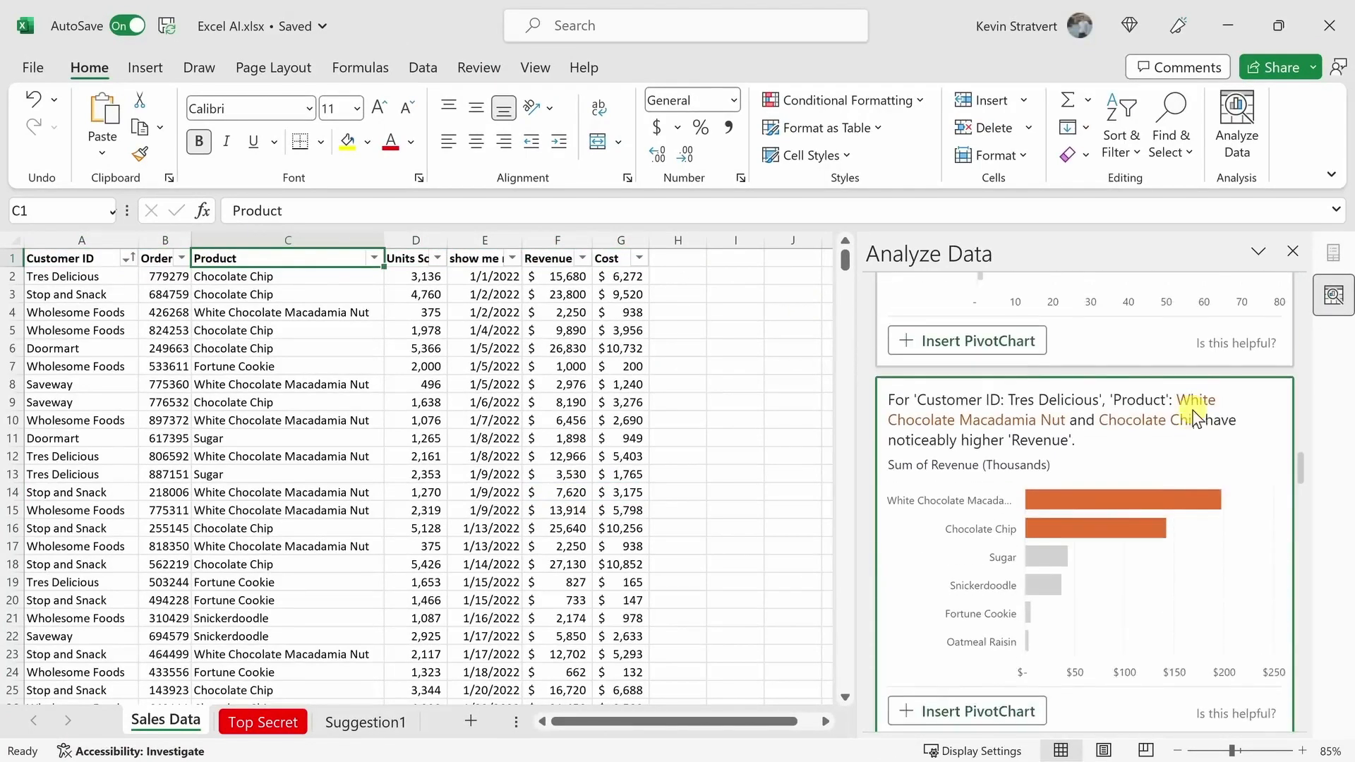
pyautogui.moveTo(1303, 460); pyautogui.dragTo(1297, 264)
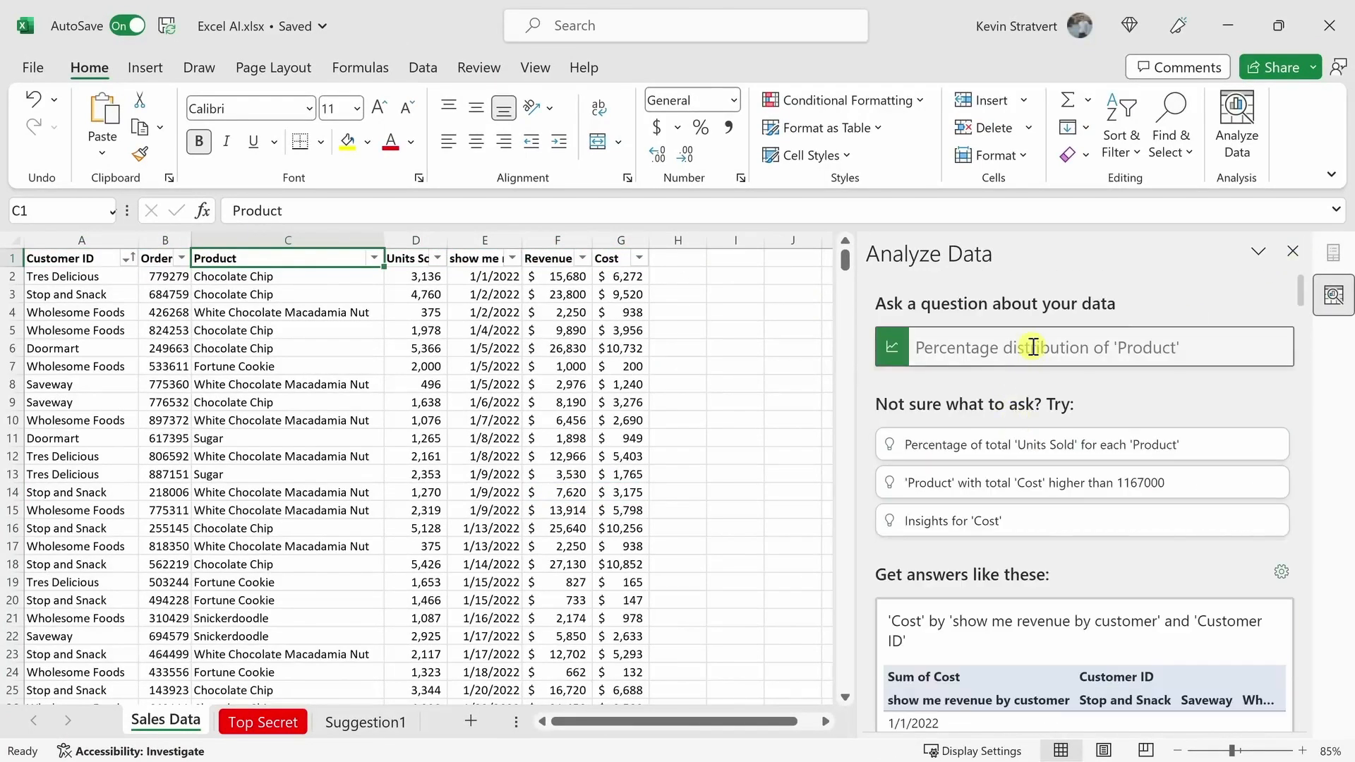